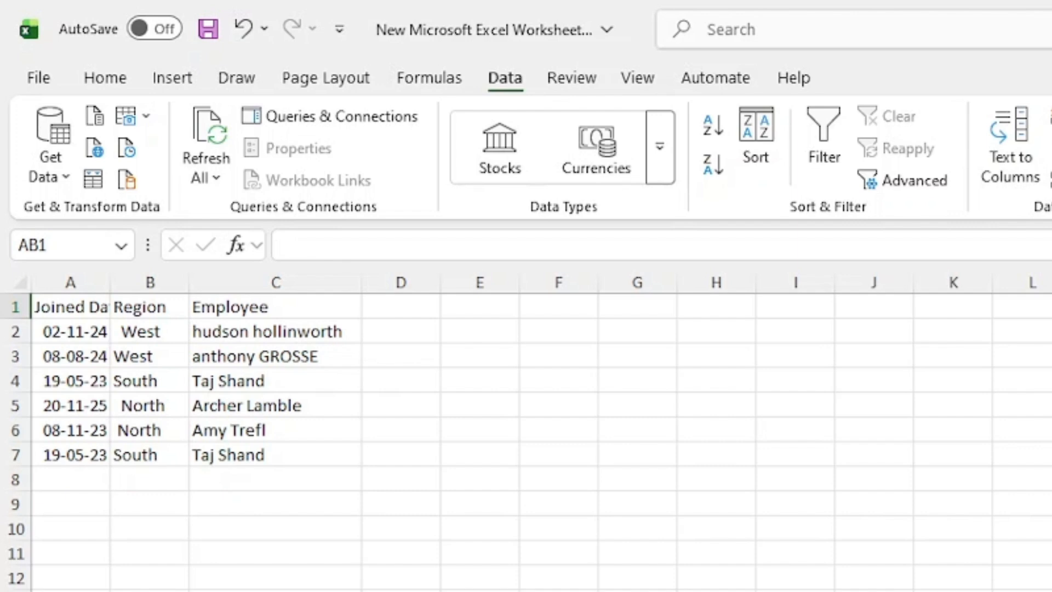
Enter =TRIM(B2) in cell D2 to remove the extra spaces from the first region name.
{"action": "left_click", "coordinate": [401, 331]}
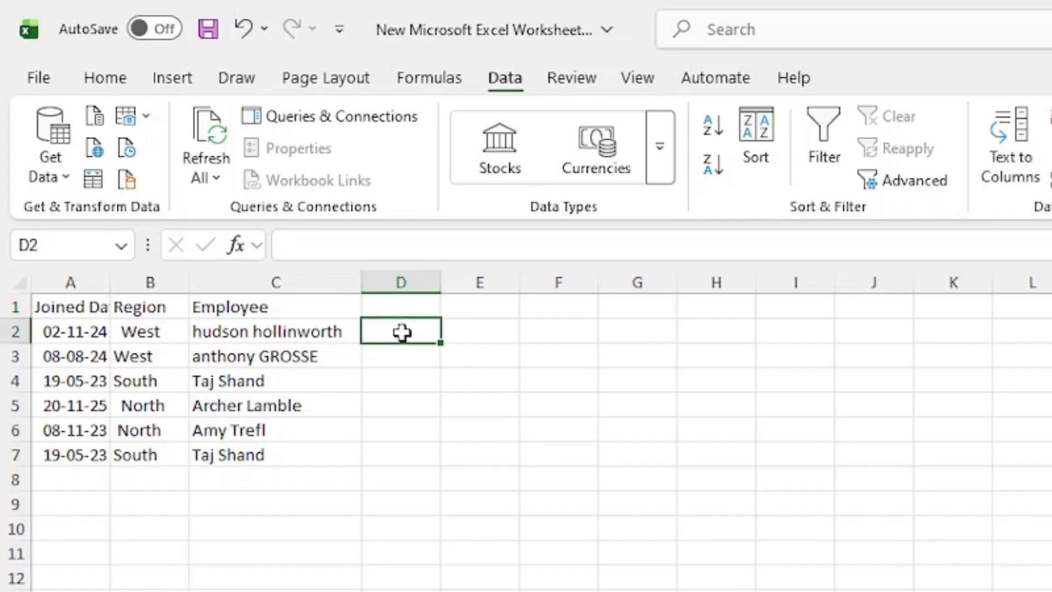
{"action": "type", "text": "=TR"}
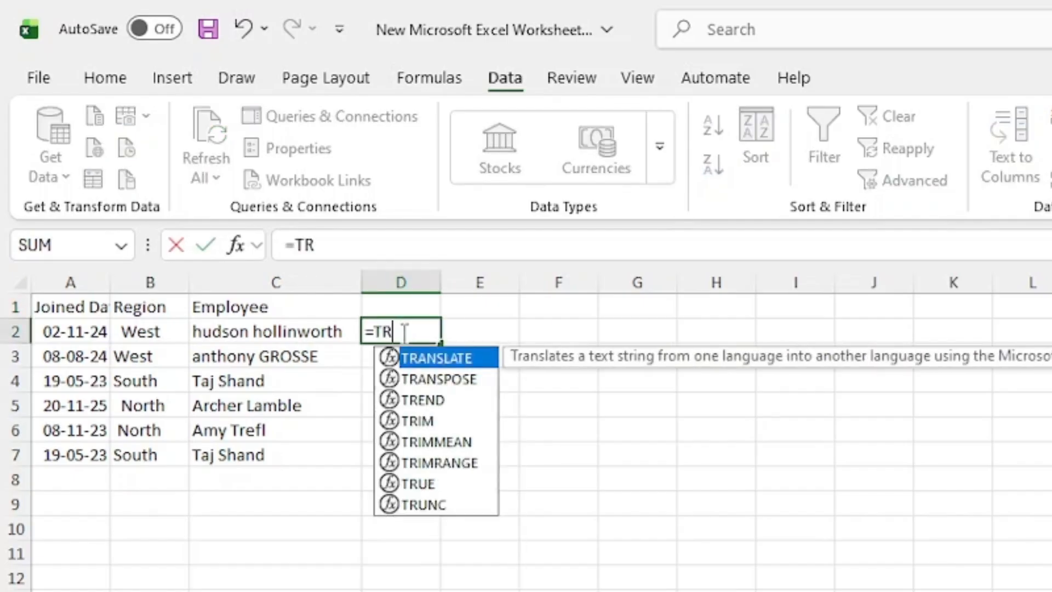
{"action": "type", "text": "IM("}
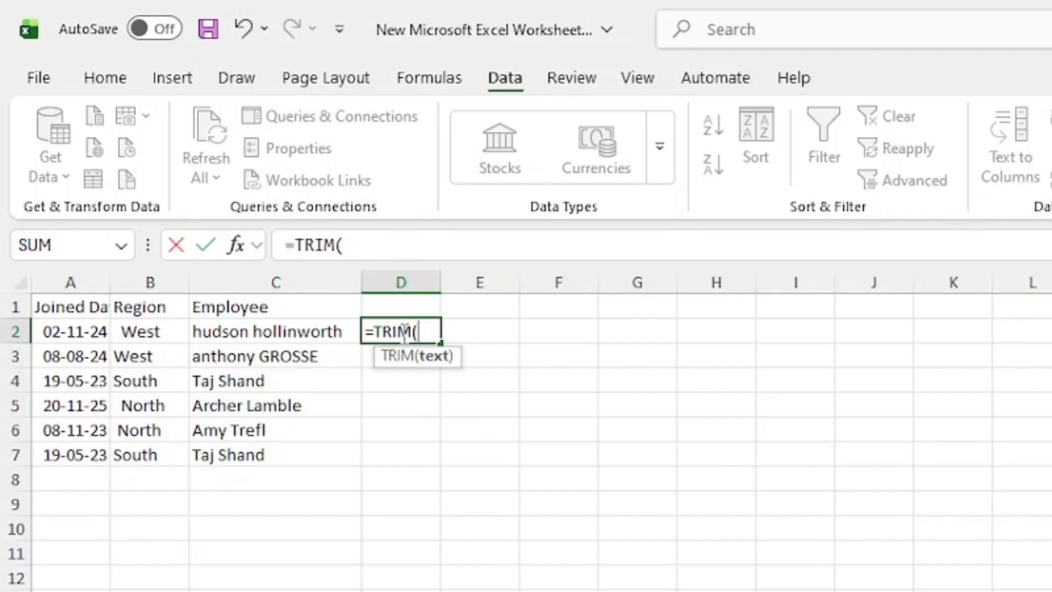
{"action": "left_click", "coordinate": [143, 332]}
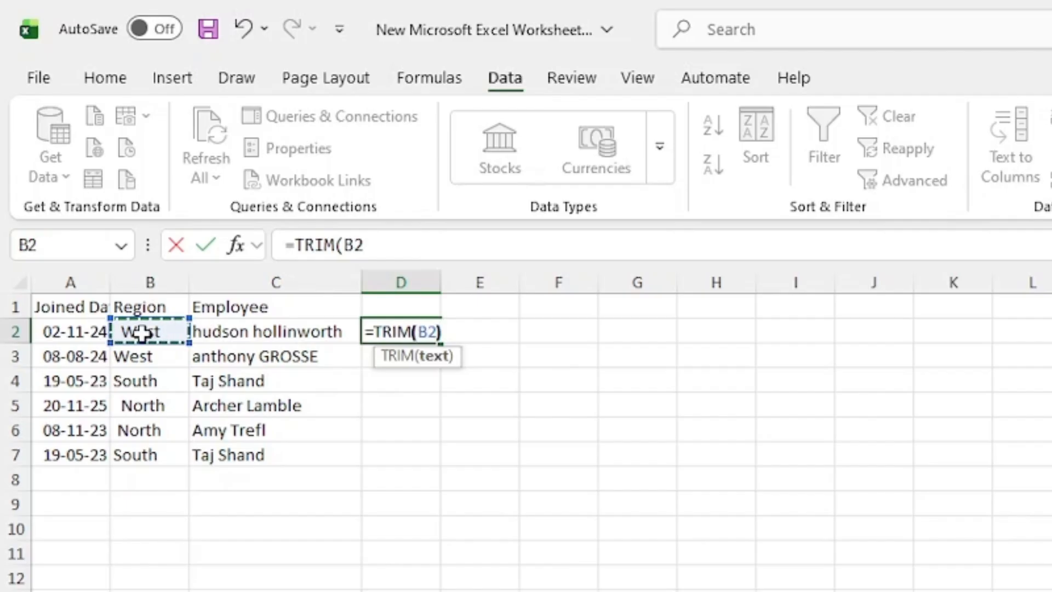
{"action": "type", "text": ")"}
{"action": "key", "text": "Return"}
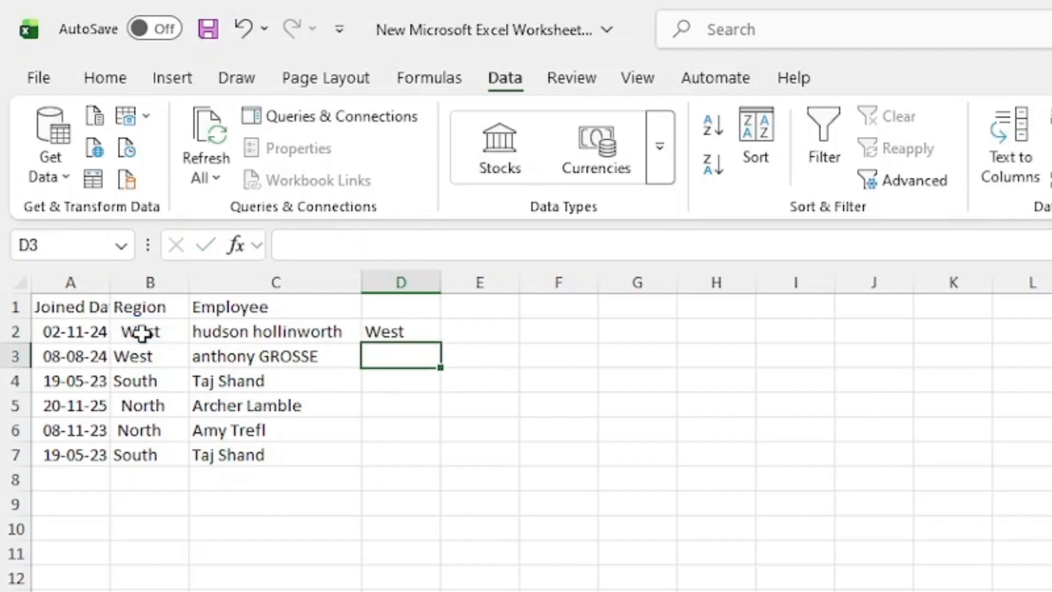
Fill the TRIM formula down to D7 and paste the results as values over the Region column starting at B2.
{"action": "left_click", "coordinate": [410, 331]}
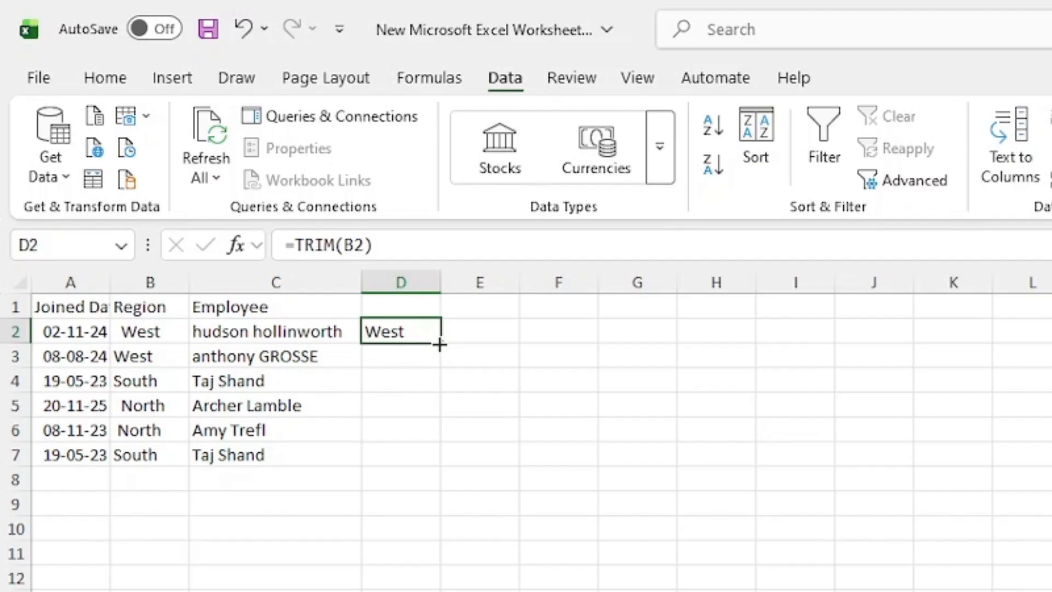
{"action": "double_click", "coordinate": [439, 344]}
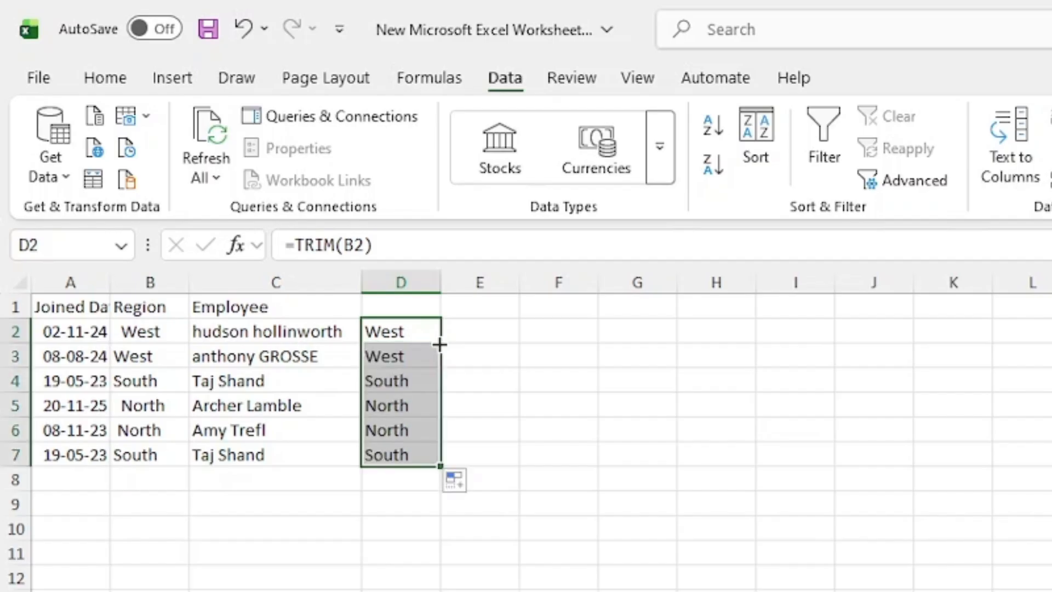
{"action": "key", "text": "ctrl+c"}
{"action": "right_click", "coordinate": [148, 333]}
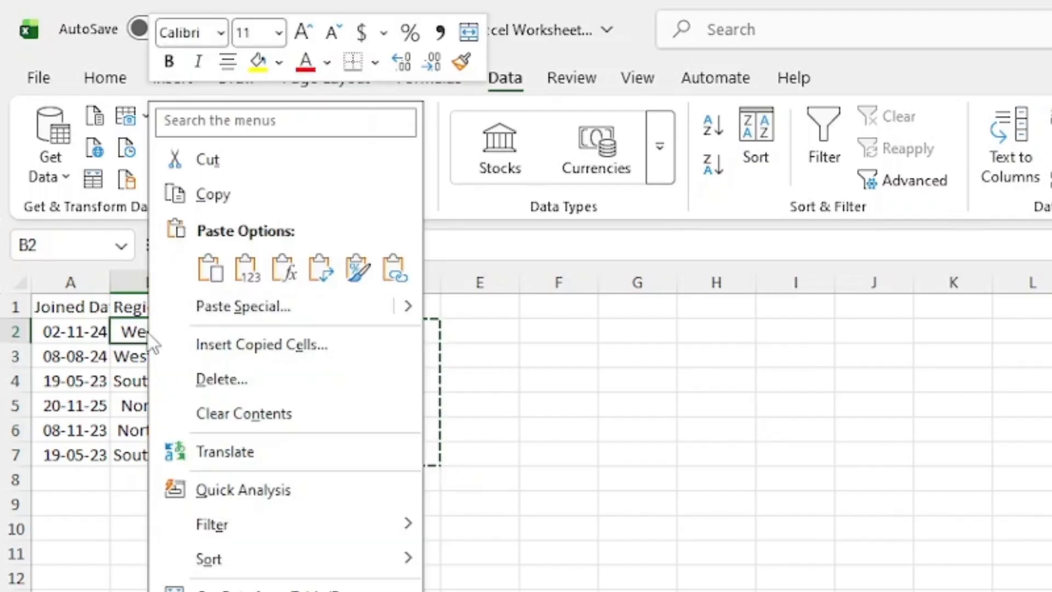
{"action": "left_click", "coordinate": [247, 271]}
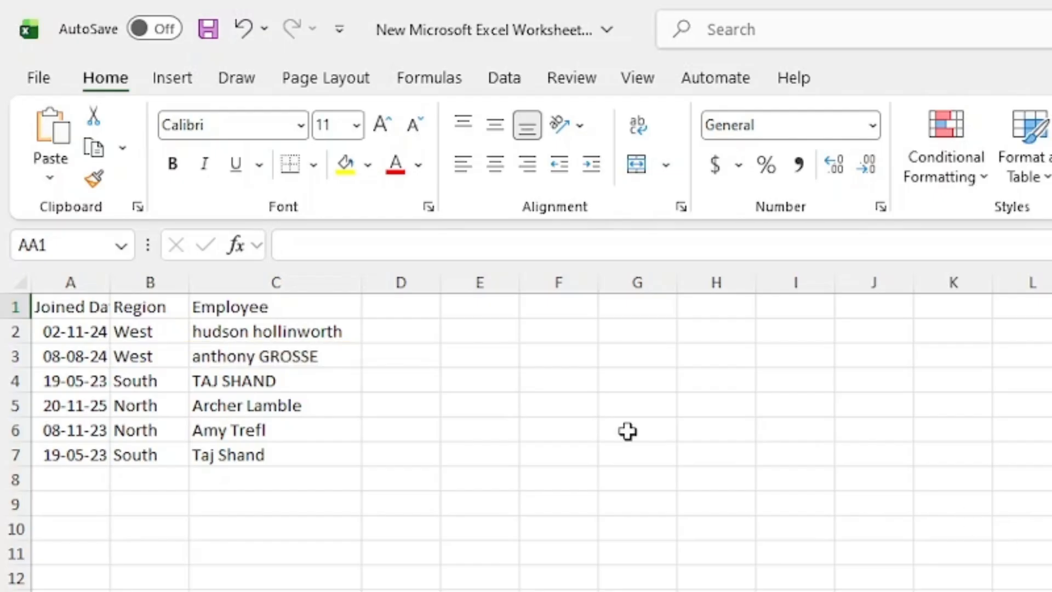
{"action": "left_click", "coordinate": [404, 331]}
{"action": "type", "text": "=Proper"}
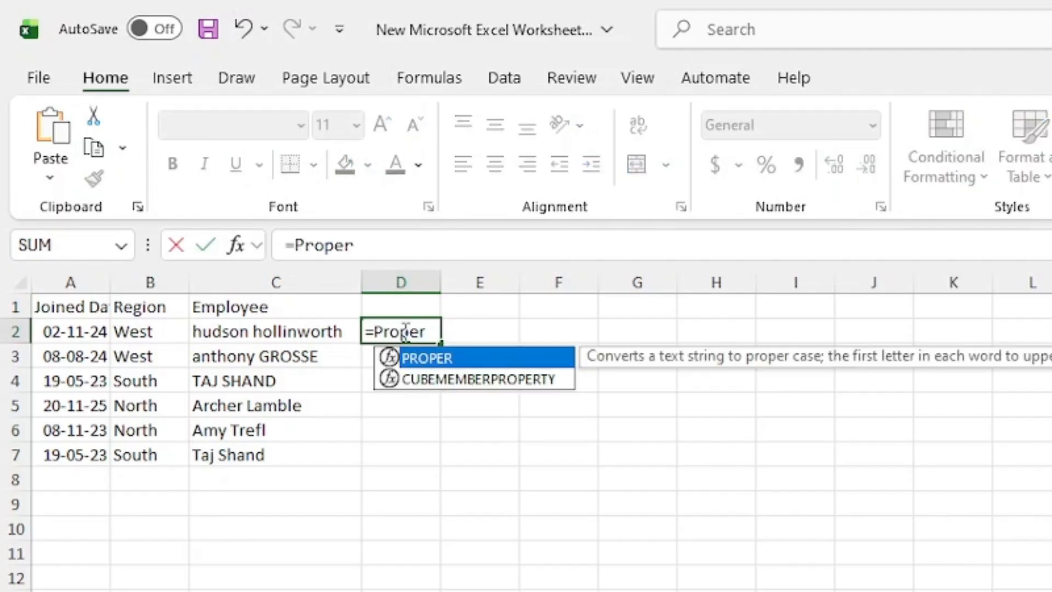
{"action": "double_click", "coordinate": [427, 357]}
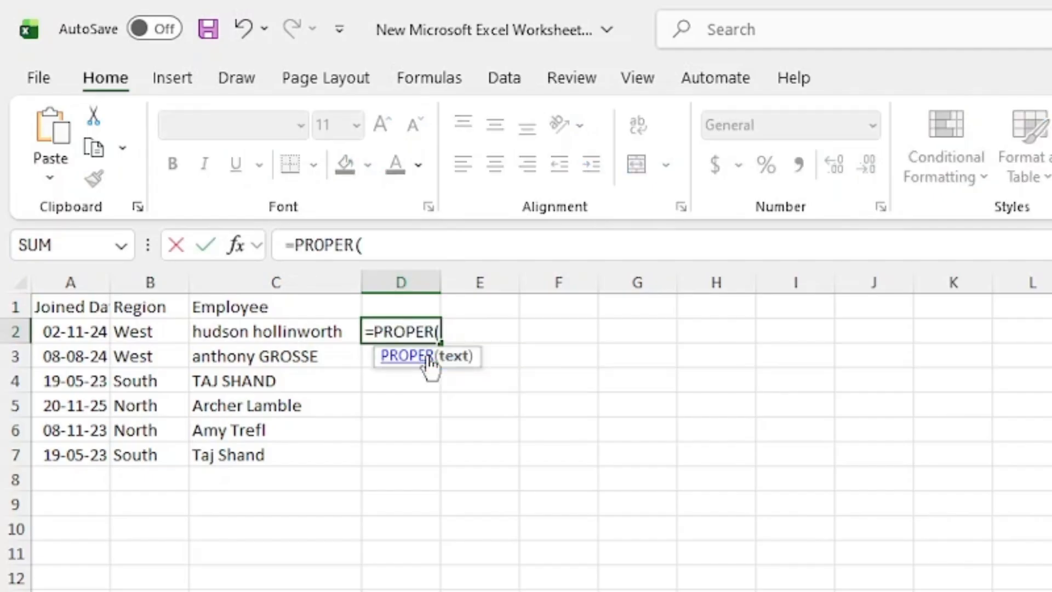
{"action": "key", "text": "BackSpace"}
{"action": "key", "text": "BackSpace"}
{"action": "key", "text": "BackSpace"}
{"action": "key", "text": "BackSpace"}
{"action": "key", "text": "BackSpace"}
{"action": "key", "text": "BackSpace"}
{"action": "key", "text": "BackSpace"}
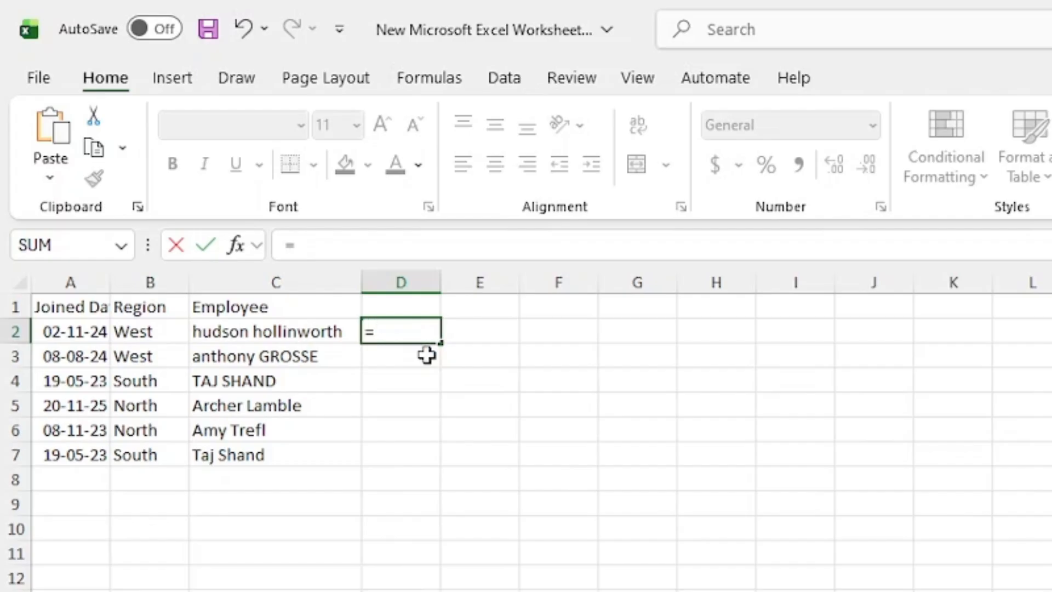
{"action": "type", "text": "UPP"}
{"action": "double_click", "coordinate": [428, 358]}
{"action": "key", "text": "BackSpace"}
{"action": "key", "text": "BackSpace"}
{"action": "key", "text": "BackSpace"}
{"action": "key", "text": "BackSpace"}
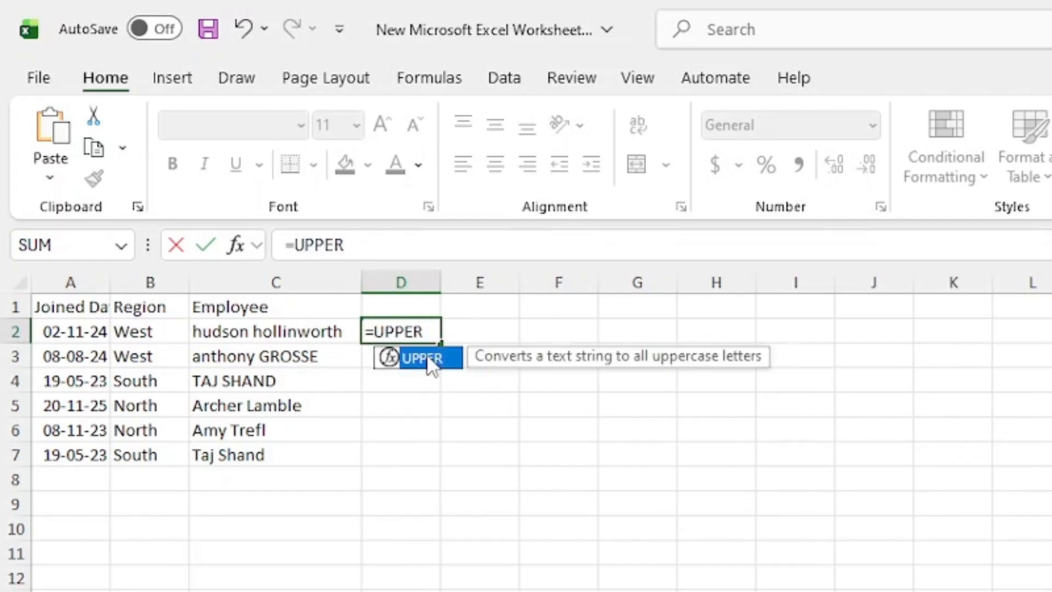
{"action": "key", "text": "BackSpace"}
{"action": "key", "text": "BackSpace"}
{"action": "type", "text": "LOWER"}
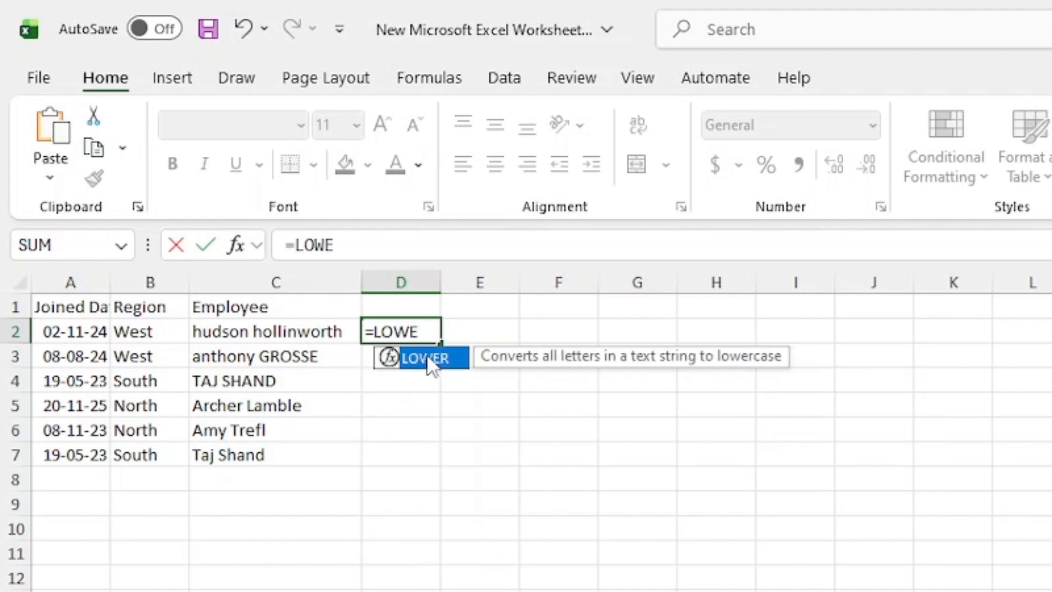
{"action": "key", "text": "BackSpace"}
{"action": "key", "text": "BackSpace"}
{"action": "key", "text": "BackSpace"}
{"action": "key", "text": "BackSpace"}
{"action": "key", "text": "BackSpace"}
Complete the formula in D2 as =PROPER(C2) to convert the first employee's name to proper case.
{"action": "type", "text": "PROP"}
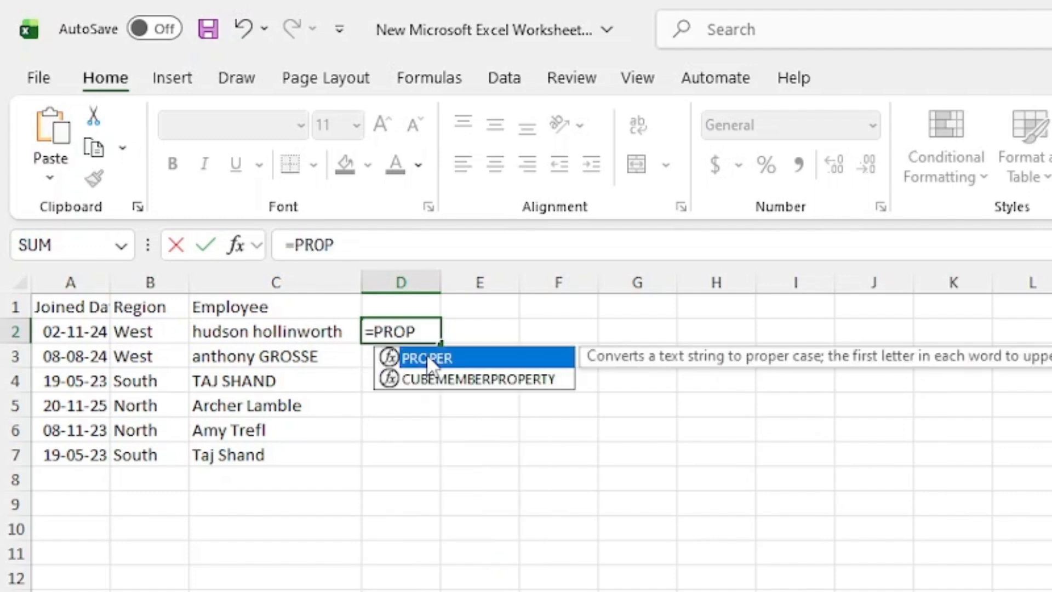
{"action": "double_click", "coordinate": [426, 358]}
{"action": "left_click", "coordinate": [207, 336]}
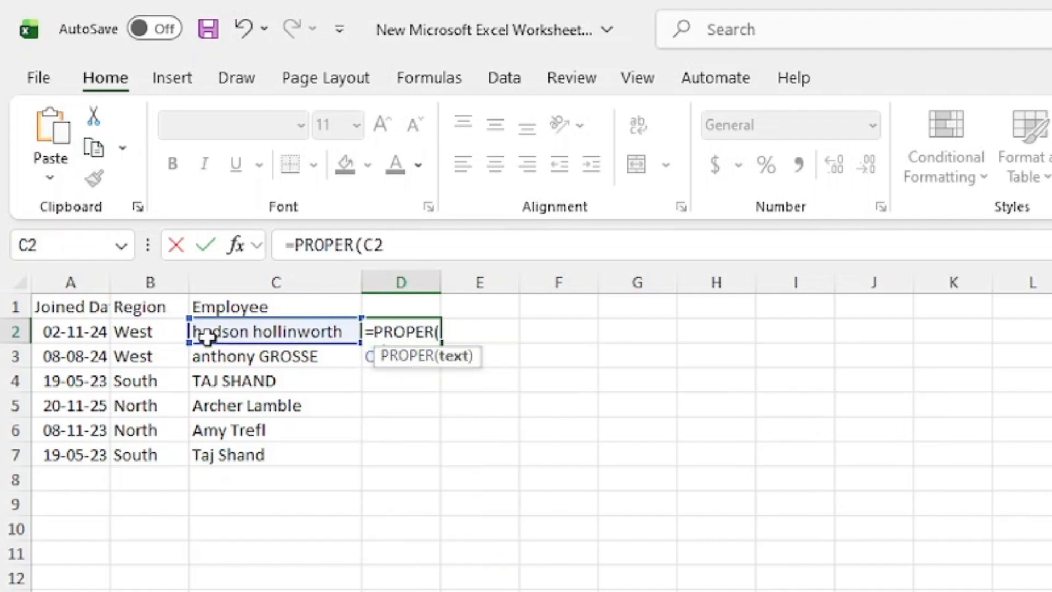
{"action": "key", "text": "Return"}
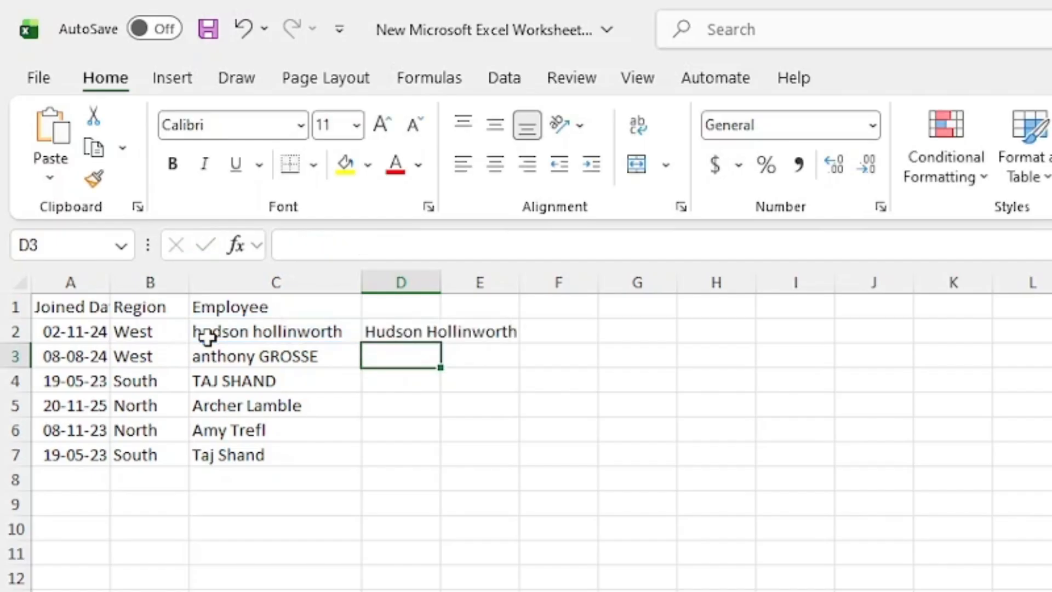
Autofit column D to its contents and fill the PROPER formula from D2 down through D8.
{"action": "left_click", "coordinate": [428, 331]}
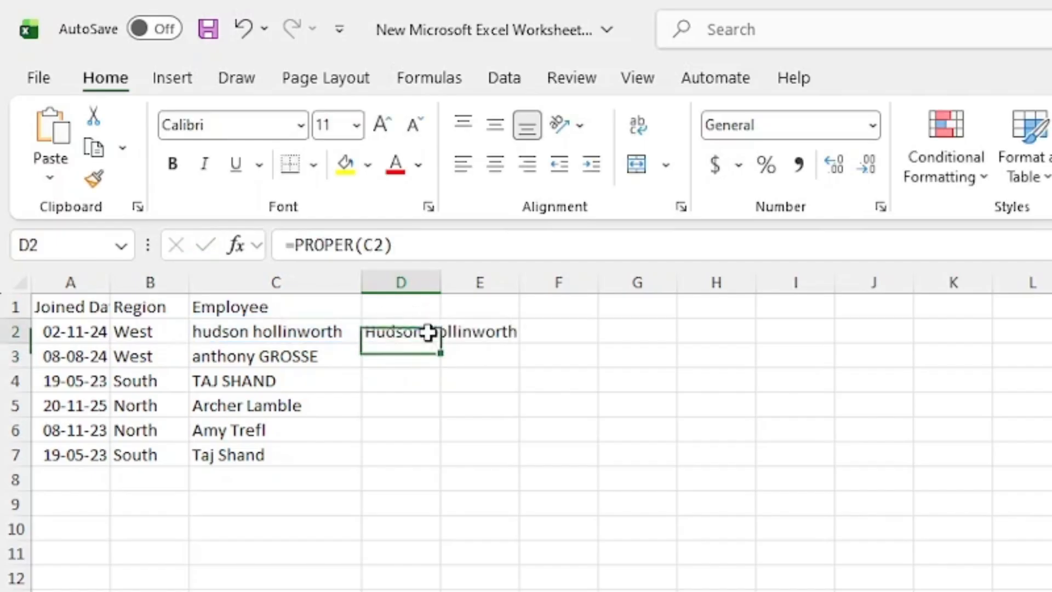
{"action": "double_click", "coordinate": [440, 282]}
{"action": "left_click_drag", "start_coordinate": [526, 347], "coordinate": [517, 480]}
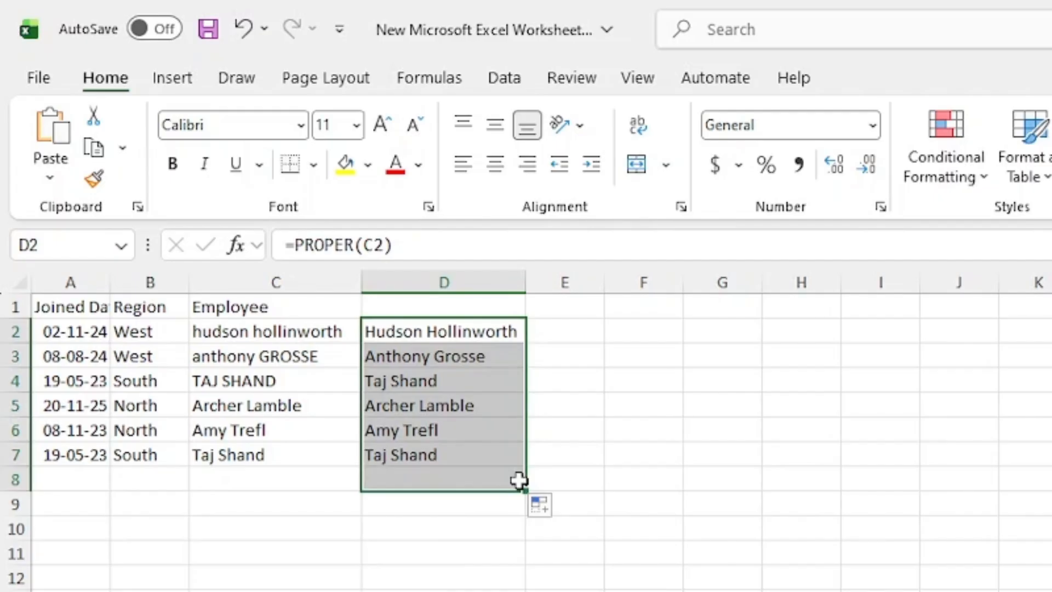
Copy the proper-case names in D2:D8 and paste them as values over the Employee column starting at C2.
{"action": "key", "text": "ctrl+c"}
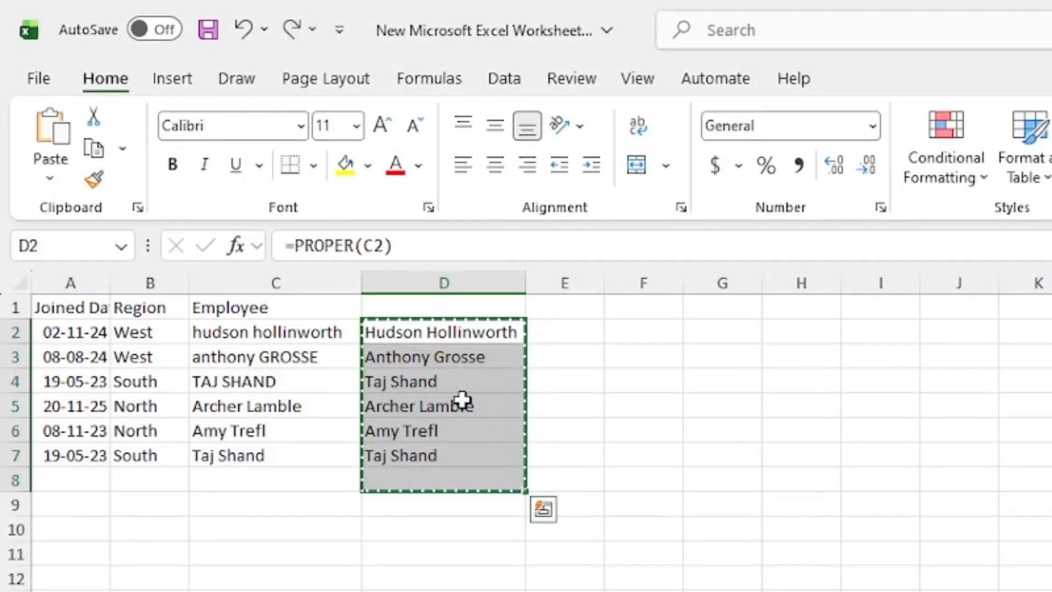
{"action": "left_click", "coordinate": [281, 333]}
{"action": "left_click", "coordinate": [49, 180]}
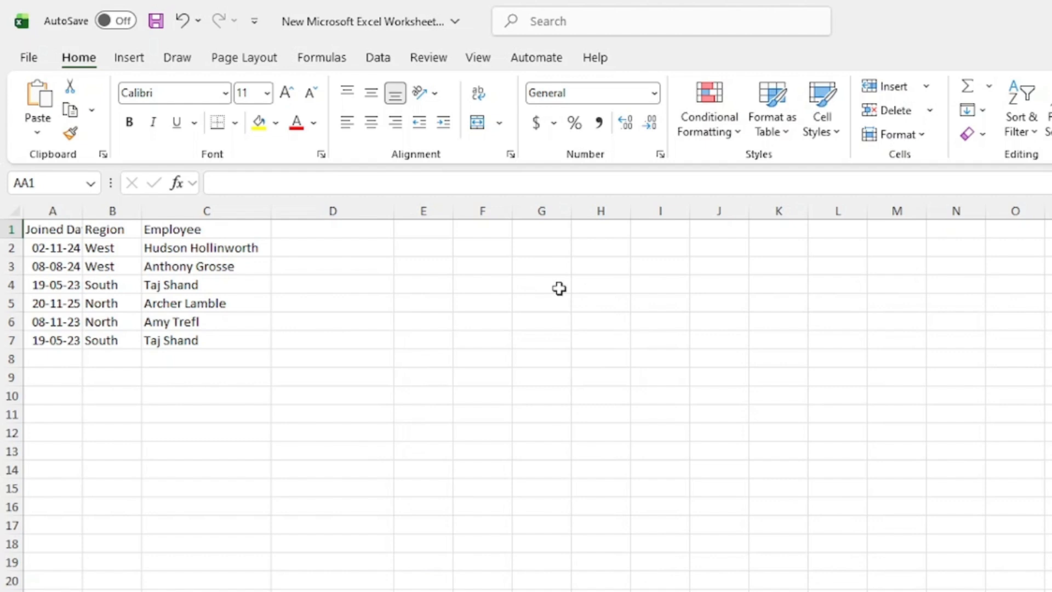
Enter the first two employees' first names in D2 and D3, accepting the Flash Fill suggestion for the remaining rows.
{"action": "left_click", "coordinate": [351, 251]}
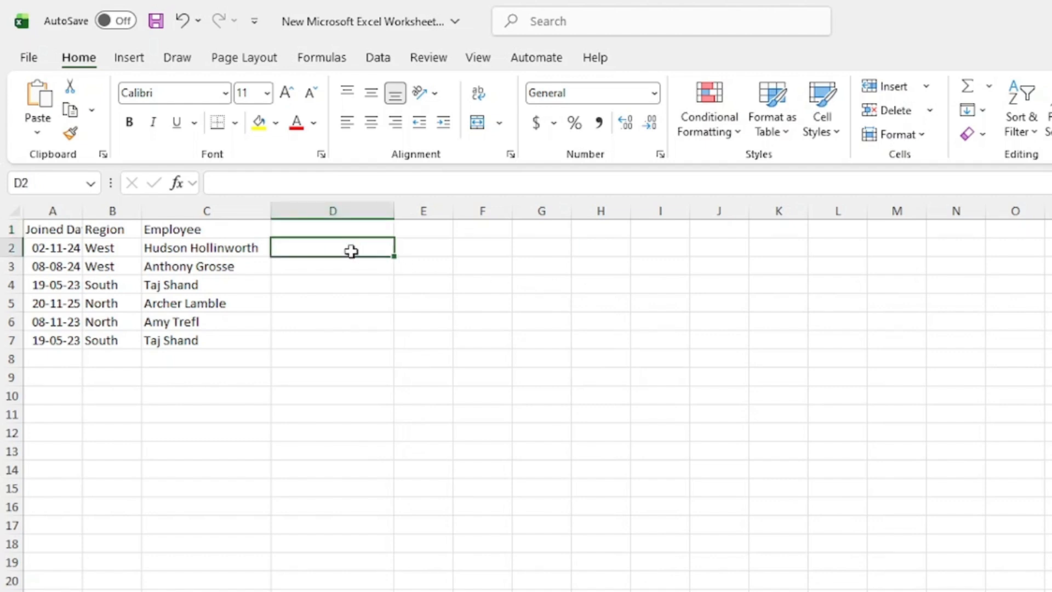
{"action": "type", "text": "Hudson"}
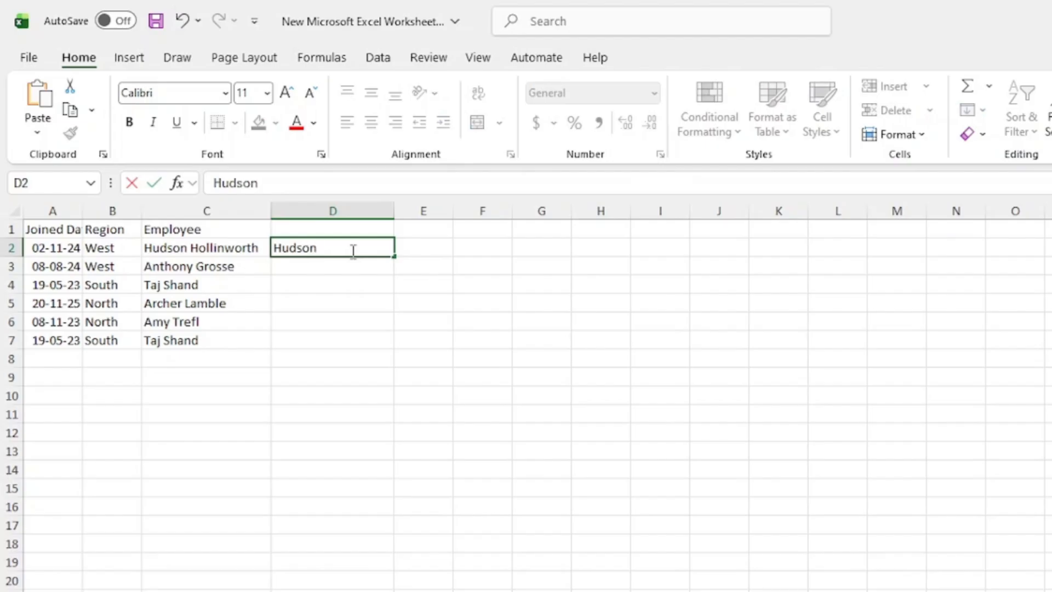
{"action": "key", "text": "Return"}
{"action": "type", "text": "A"}
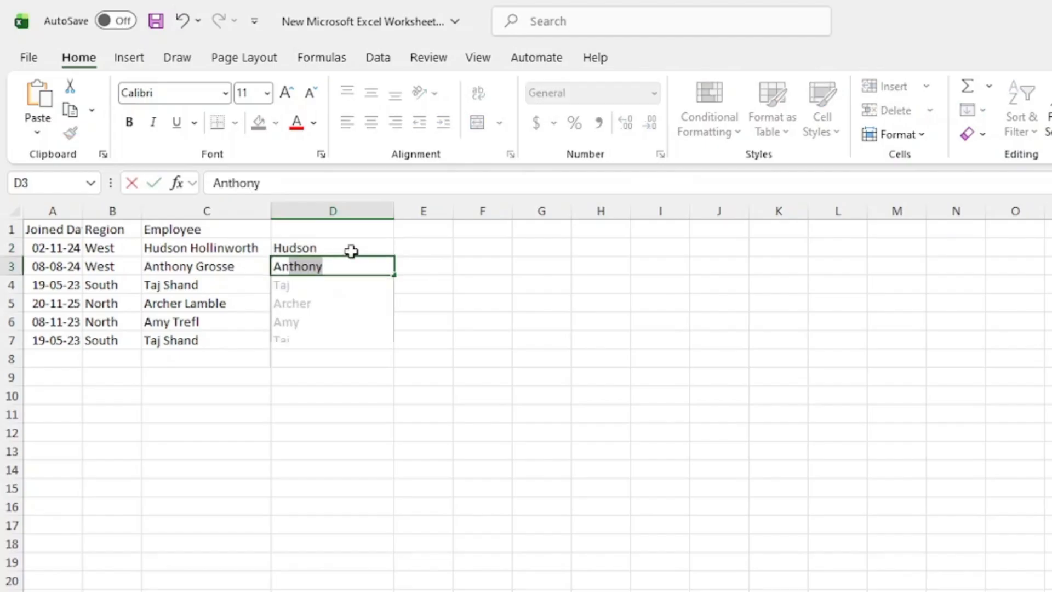
{"action": "type", "text": "n"}
{"action": "key", "text": "Return"}
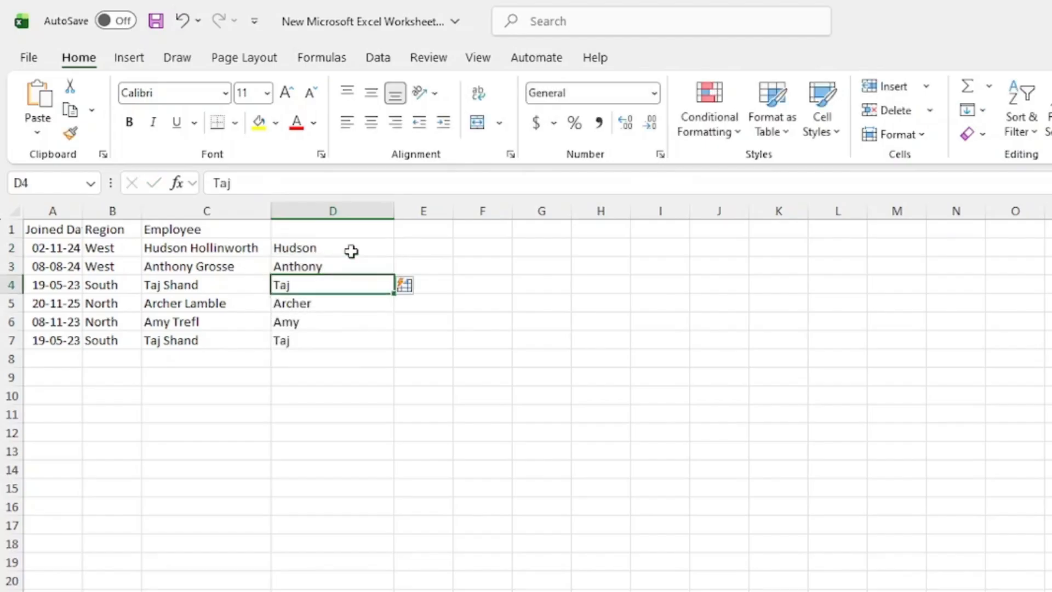
Enter =TEXTSPLIT(C2," ") in cell E2 to split the first employee's full name at the space.
{"action": "left_click", "coordinate": [424, 252]}
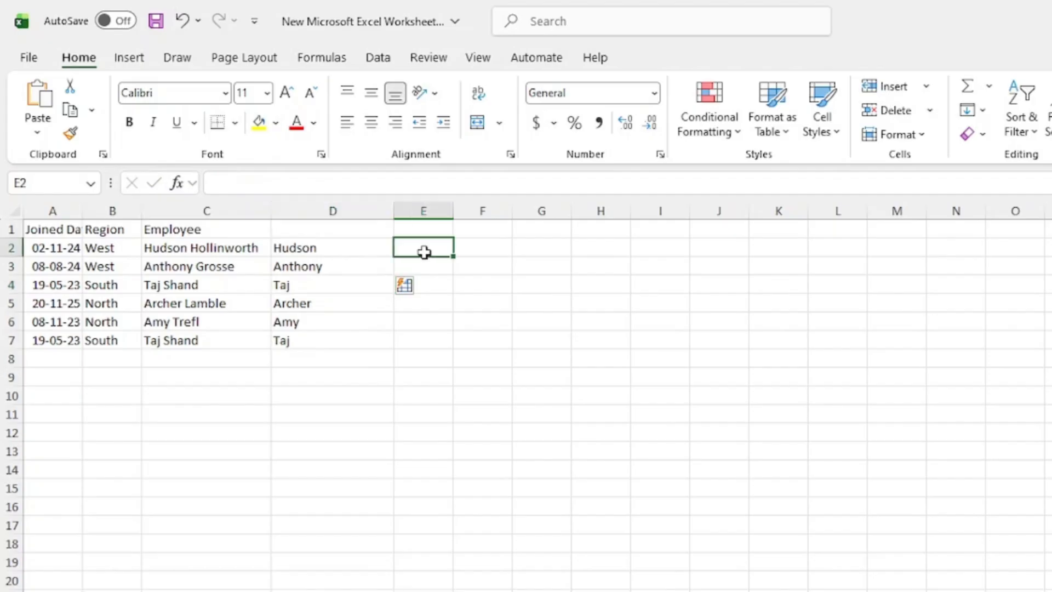
{"action": "type", "text": "="}
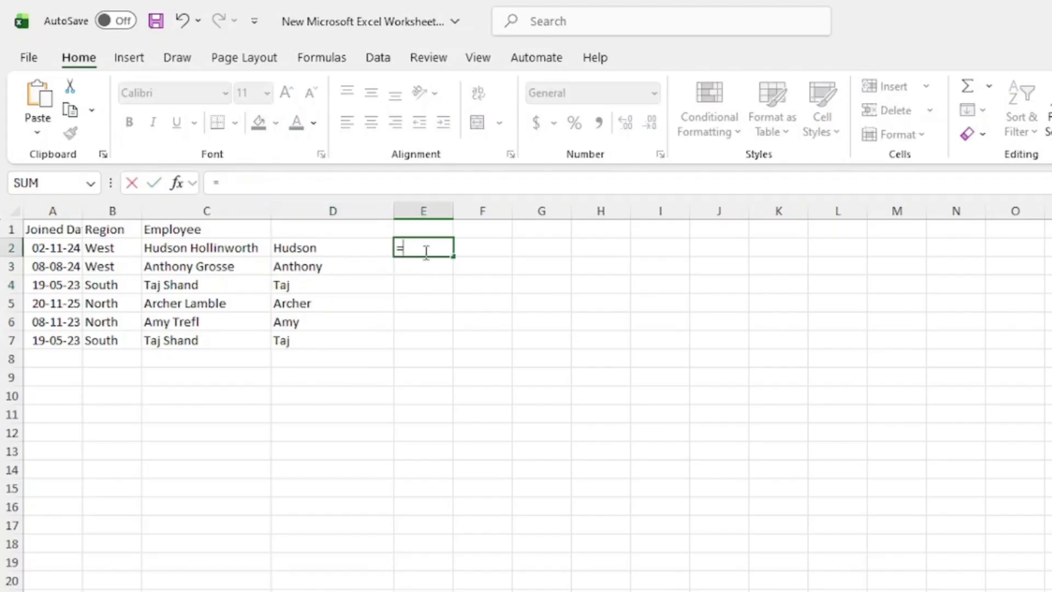
{"action": "type", "text": "TEXTSPLIT("}
{"action": "left_click", "coordinate": [235, 248]}
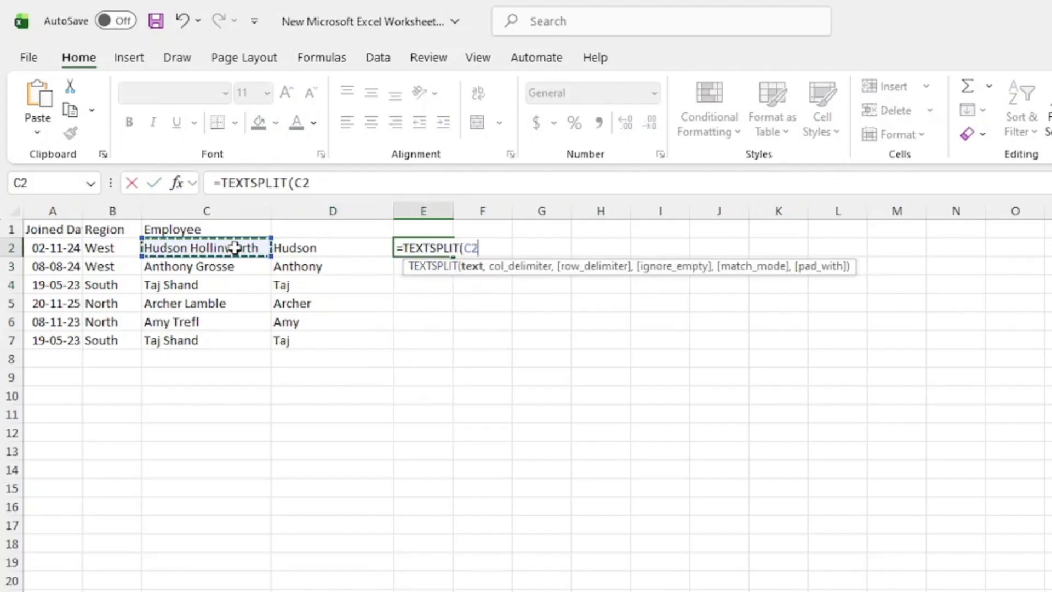
{"action": "type", "text": ","}
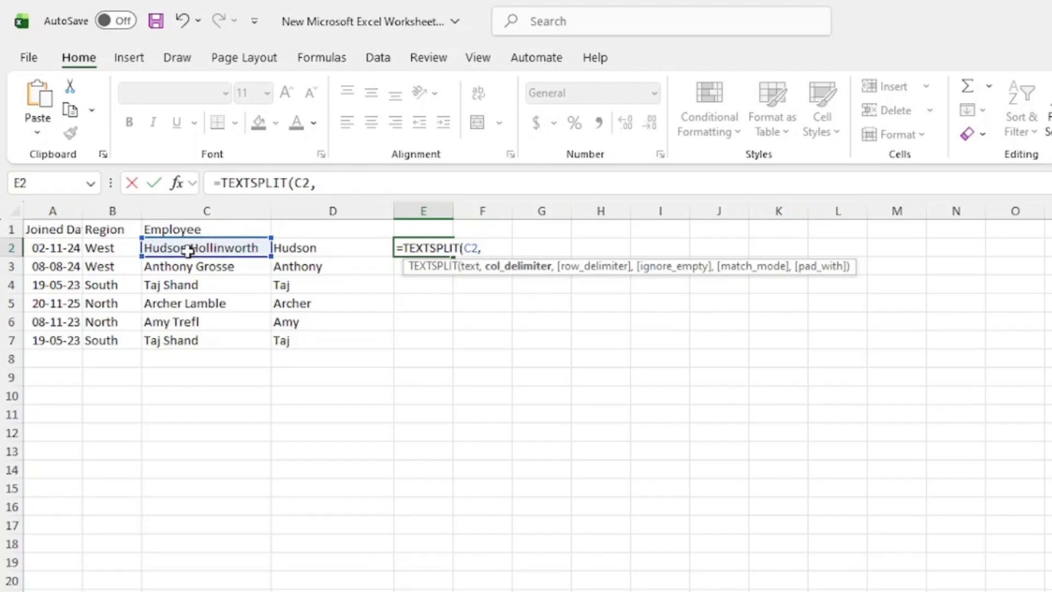
{"action": "type", "text": "\" \")"}
{"action": "key", "text": "Return"}
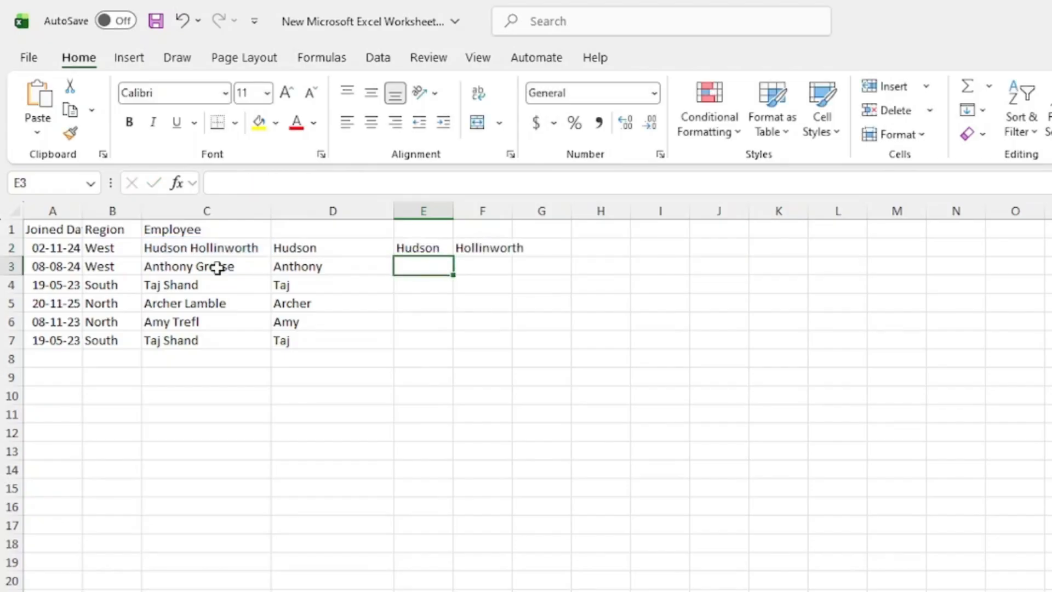
Split the Employee names in column C with Text to Columns, delimited by spaces, replacing the existing data in the neighbouring columns.
{"action": "left_click", "coordinate": [209, 211]}
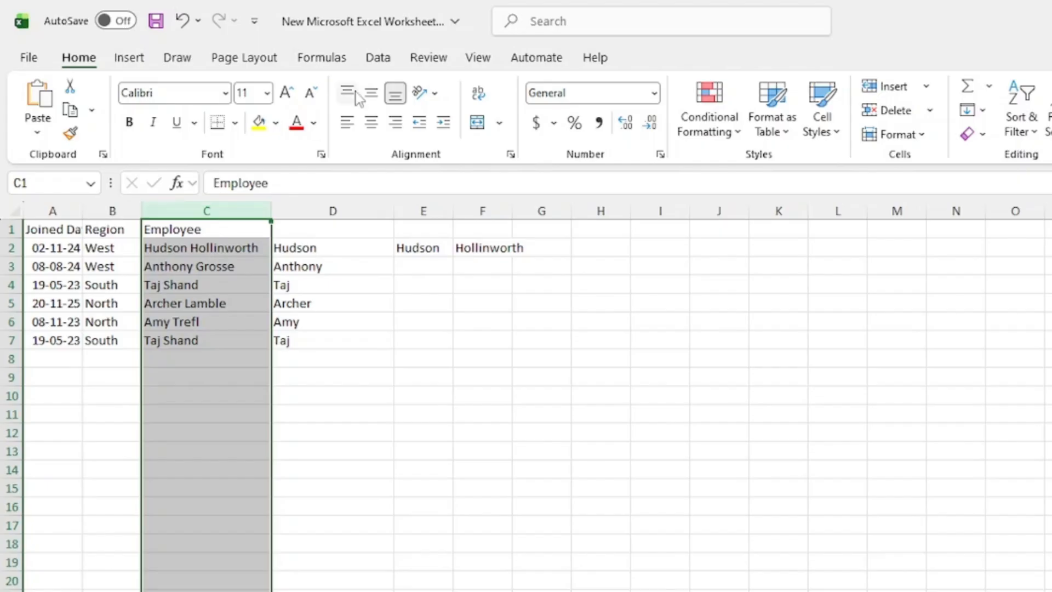
{"action": "left_click", "coordinate": [377, 59]}
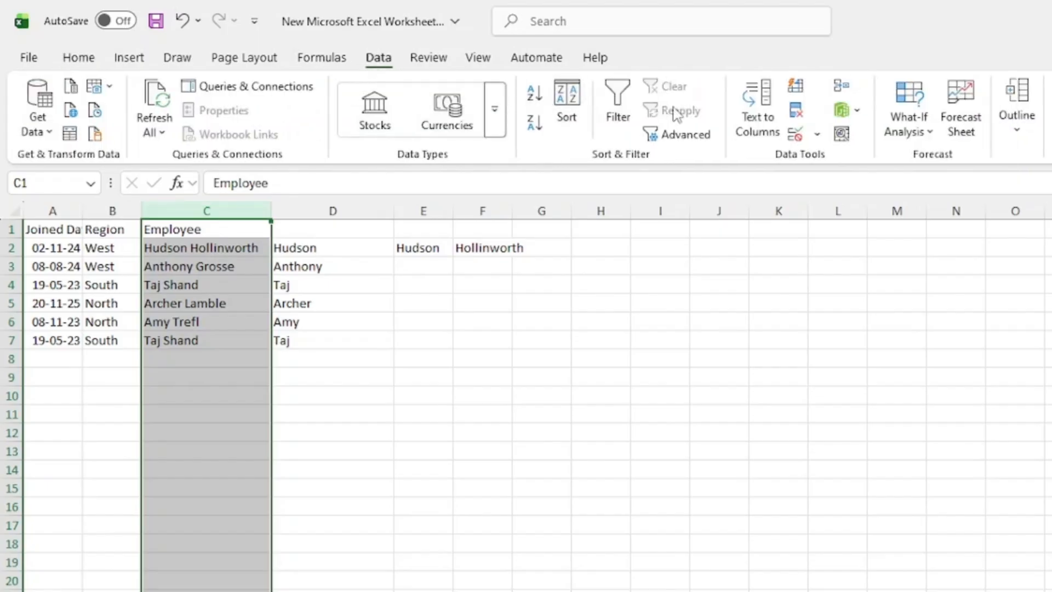
{"action": "left_click", "coordinate": [743, 111]}
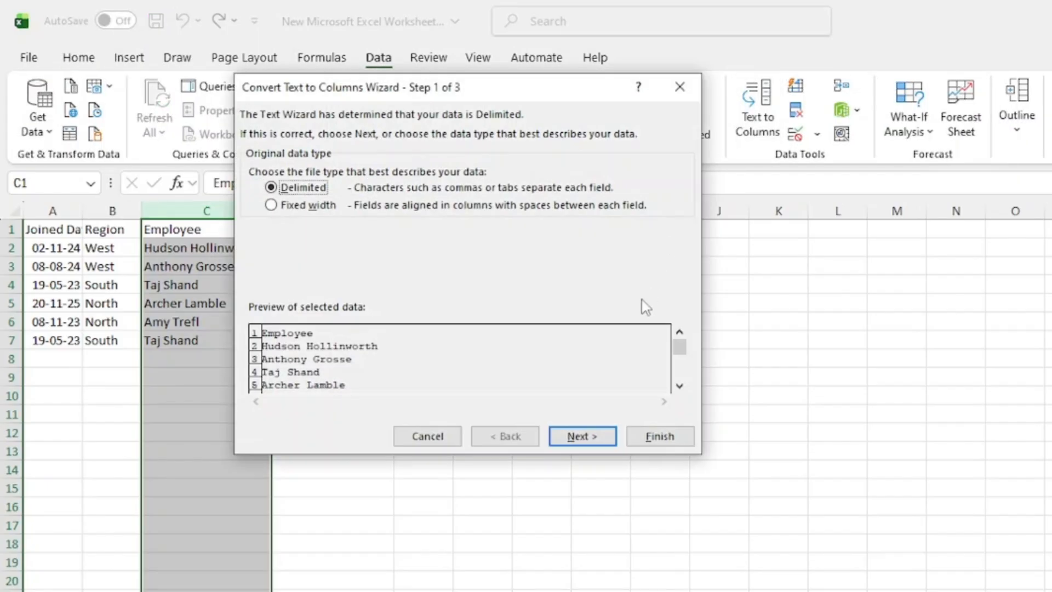
{"action": "left_click", "coordinate": [590, 439]}
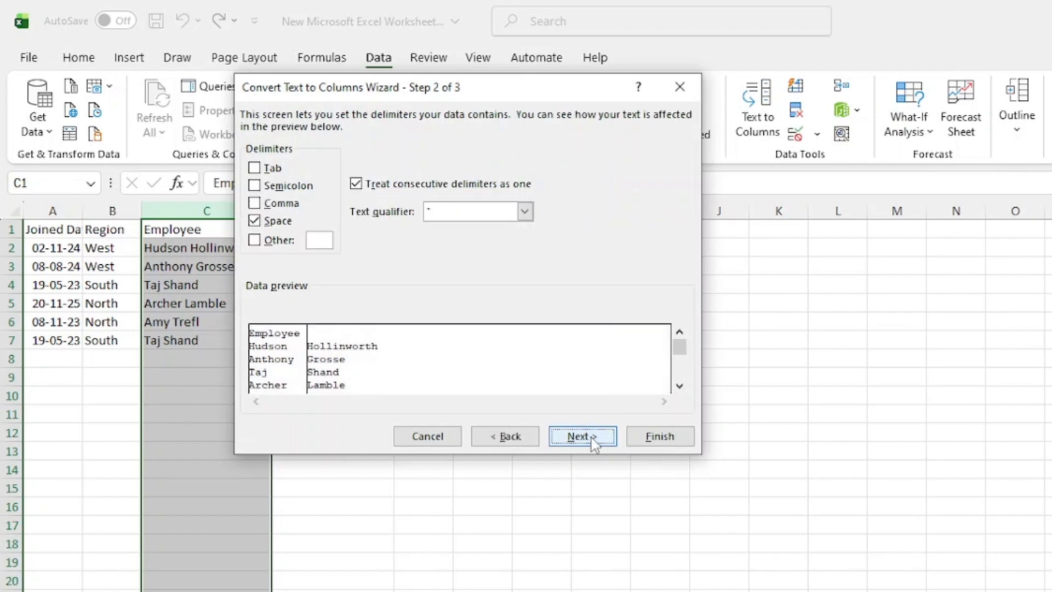
{"action": "left_click", "coordinate": [660, 436]}
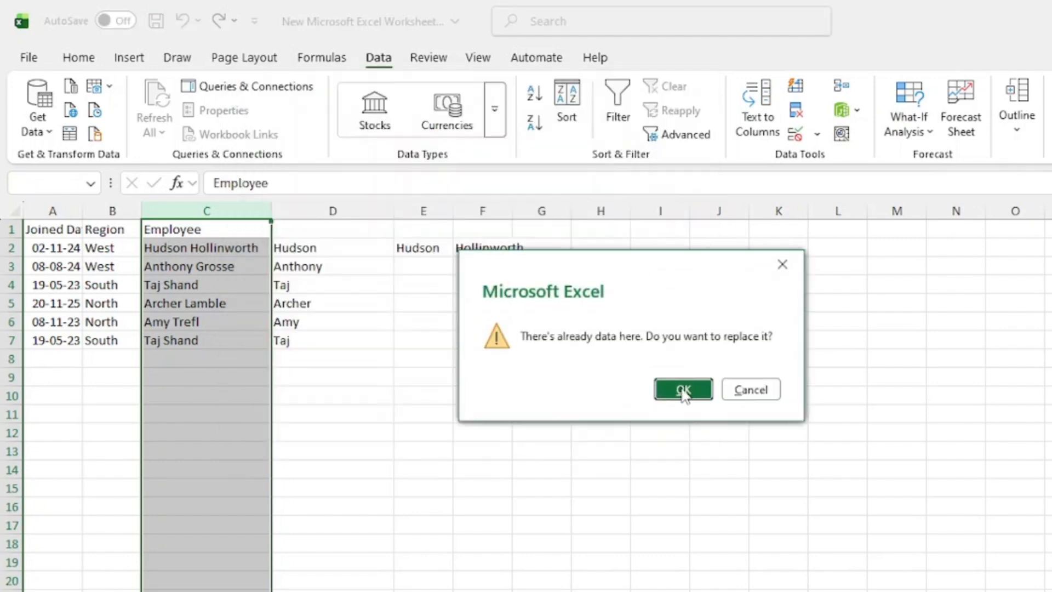
{"action": "left_click", "coordinate": [683, 390]}
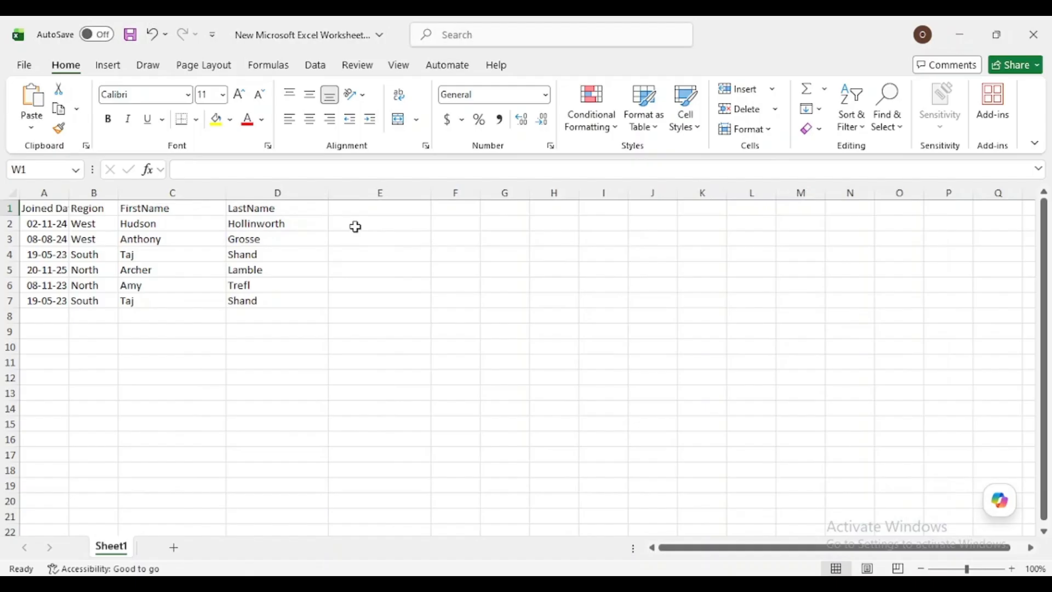
Enter the first employee's full name in E2 and start the second in E3, accepting the Flash Fill suggestion for the remaining rows.
{"action": "left_click", "coordinate": [356, 227]}
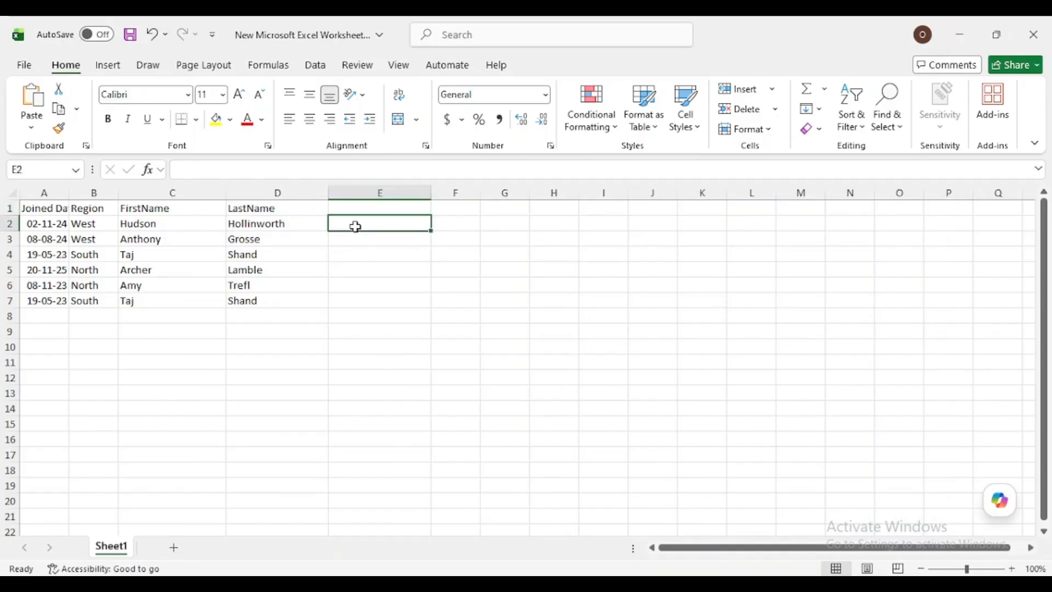
{"action": "type", "text": "Hu"}
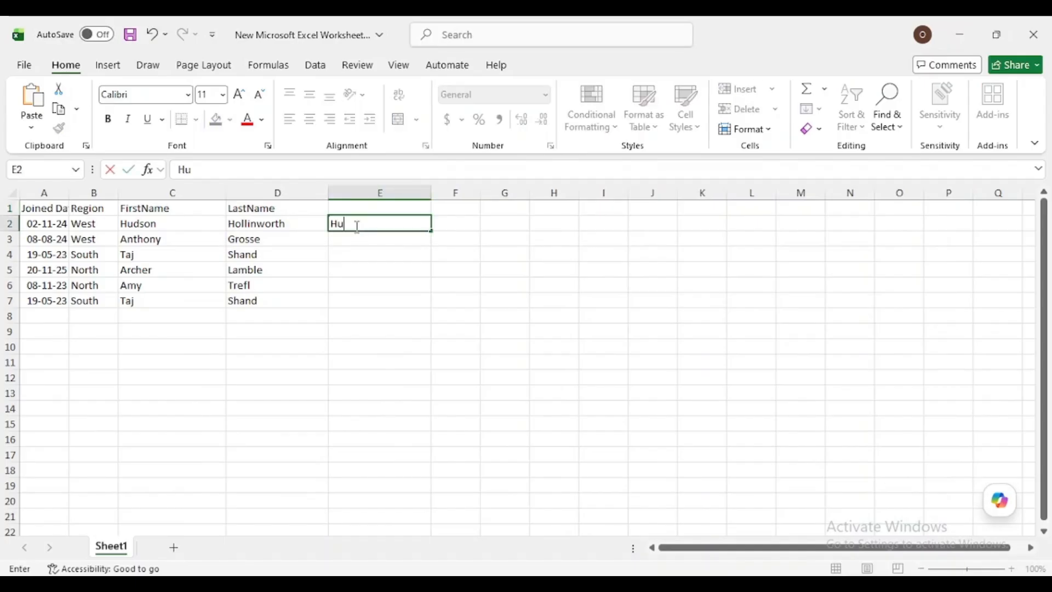
{"action": "type", "text": "dson Hollinwort"}
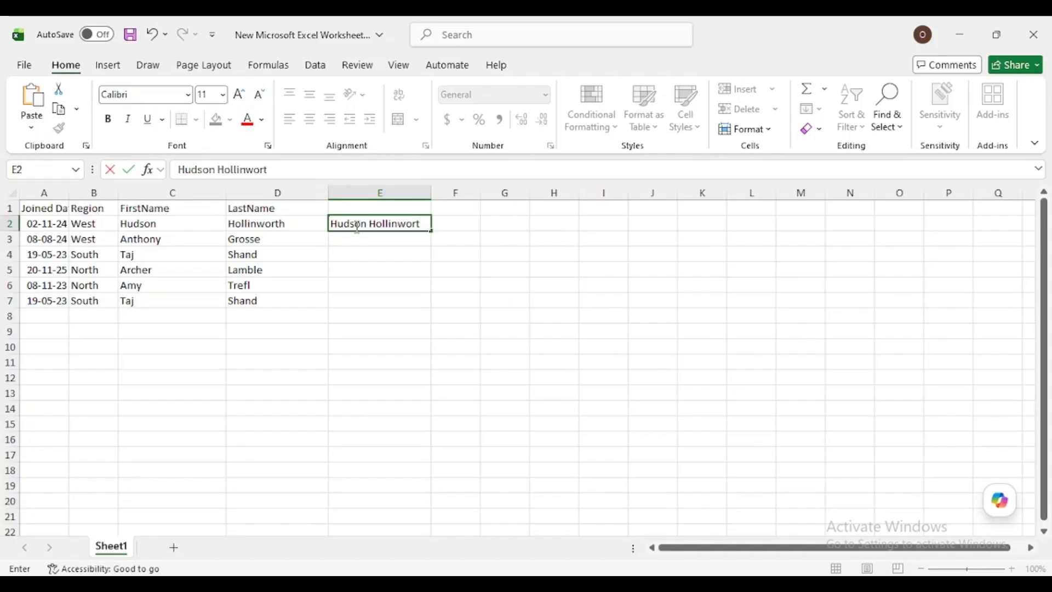
{"action": "type", "text": "h"}
{"action": "key", "text": "Return"}
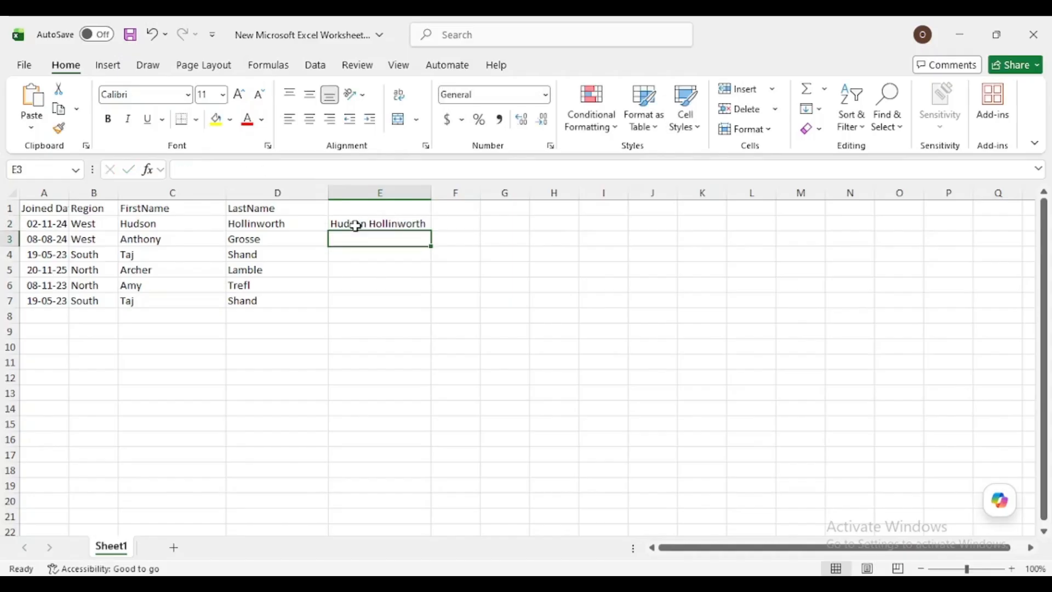
{"action": "type", "text": "Anthony Grosse"}
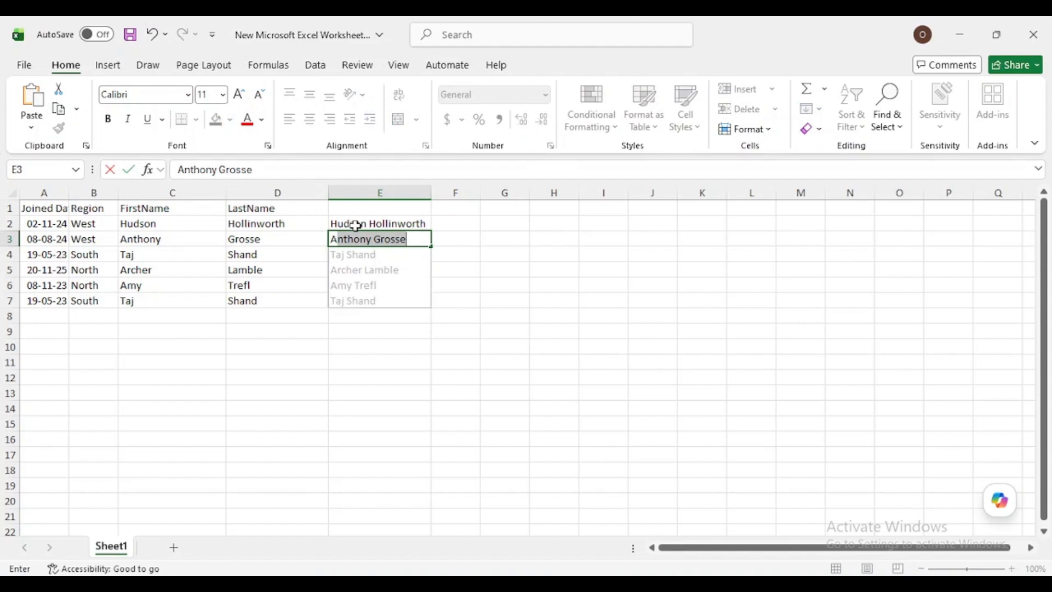
{"action": "key", "text": "Return"}
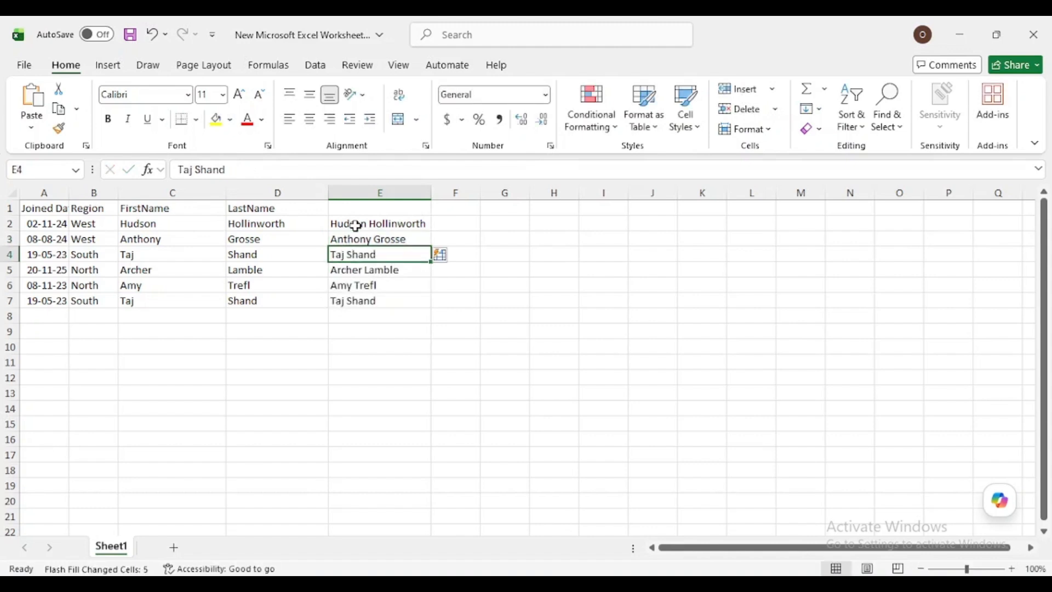
Enter =TEXTJOIN(" ",TRUE,C2,D2) in cell F2 to join the first and last name with a space.
{"action": "left_click", "coordinate": [464, 224]}
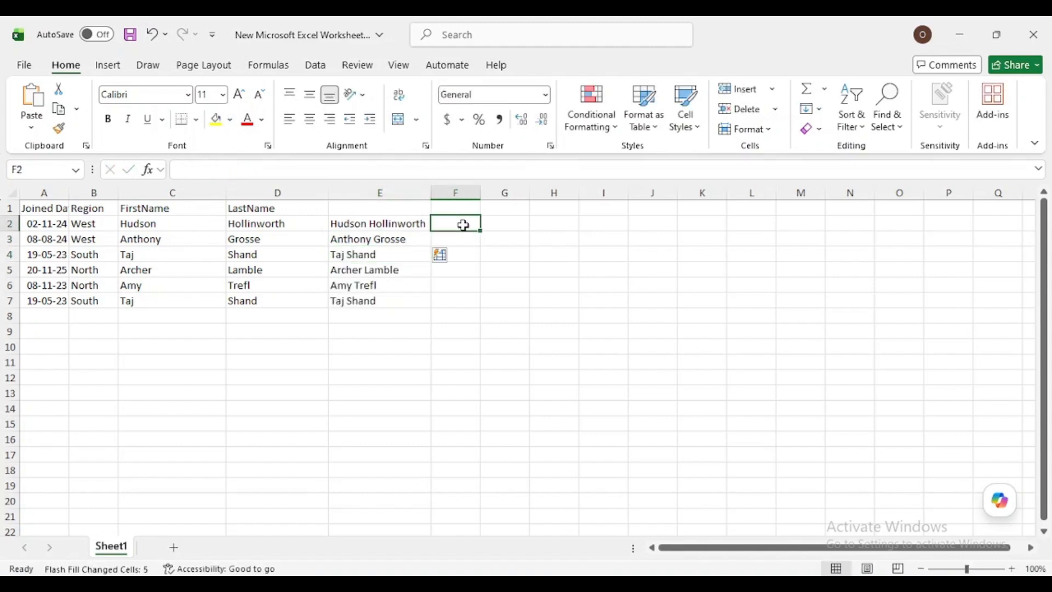
{"action": "type", "text": "=Textj"}
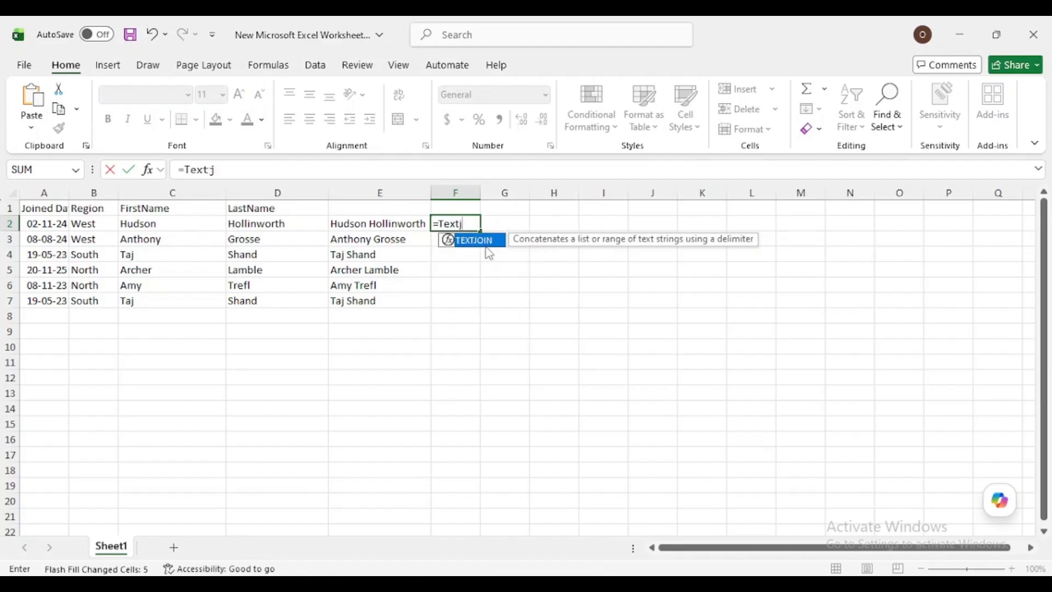
{"action": "double_click", "coordinate": [485, 240]}
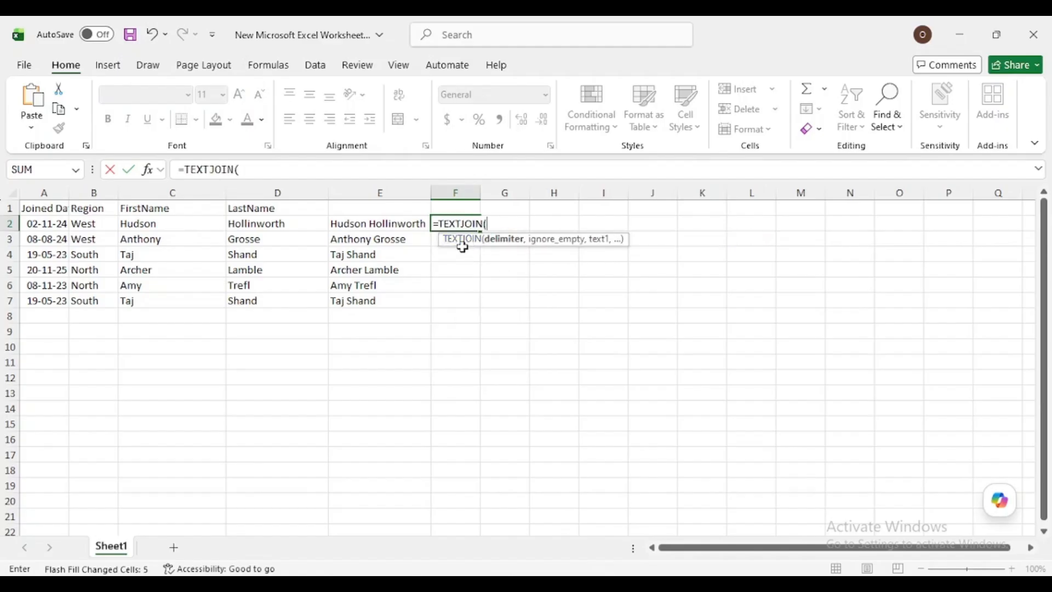
{"action": "type", "text": "\" \","}
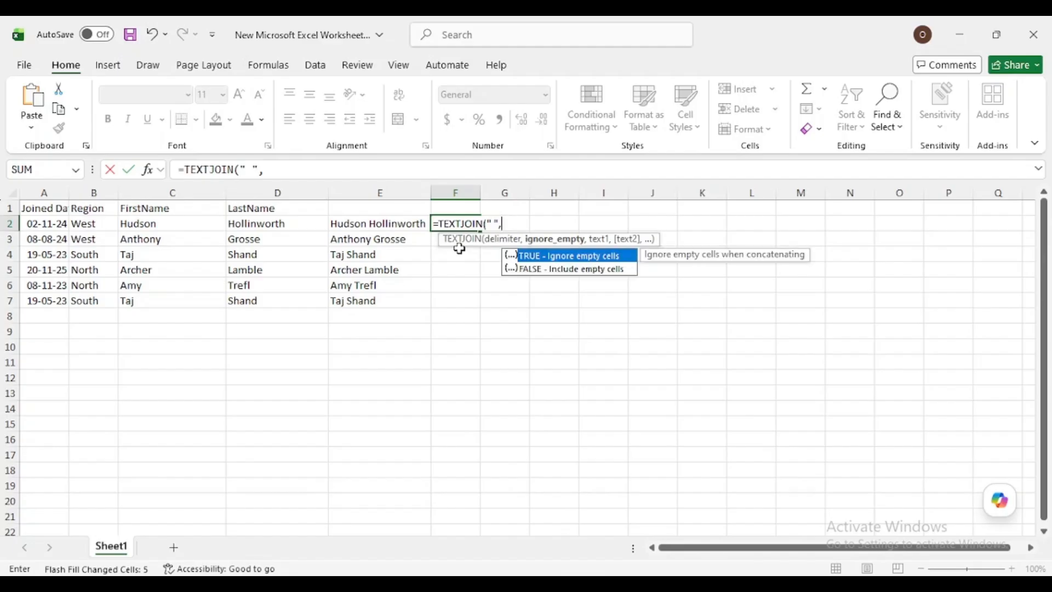
{"action": "double_click", "coordinate": [533, 257]}
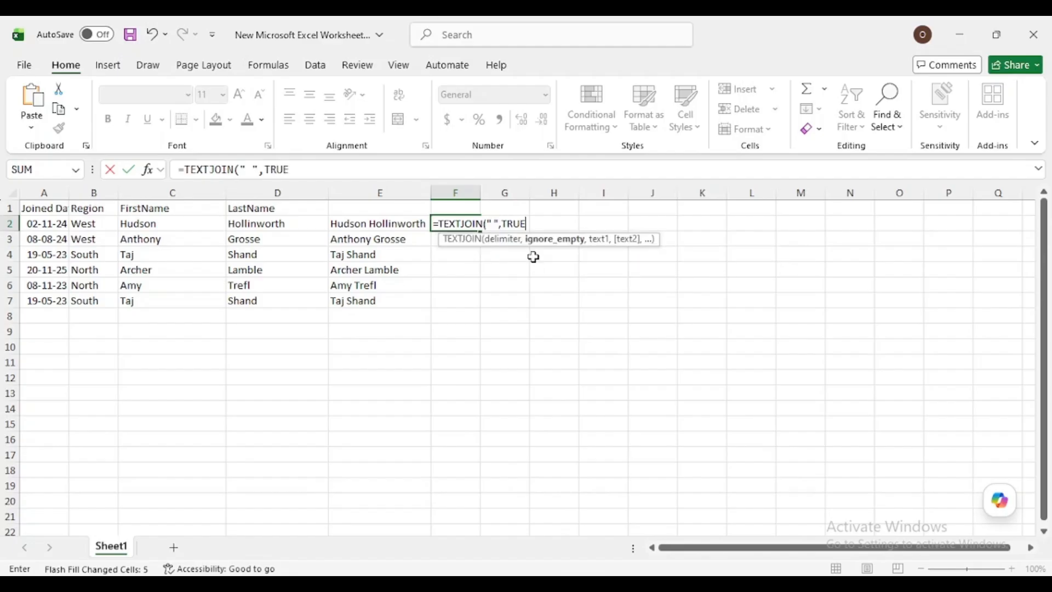
{"action": "type", "text": ","}
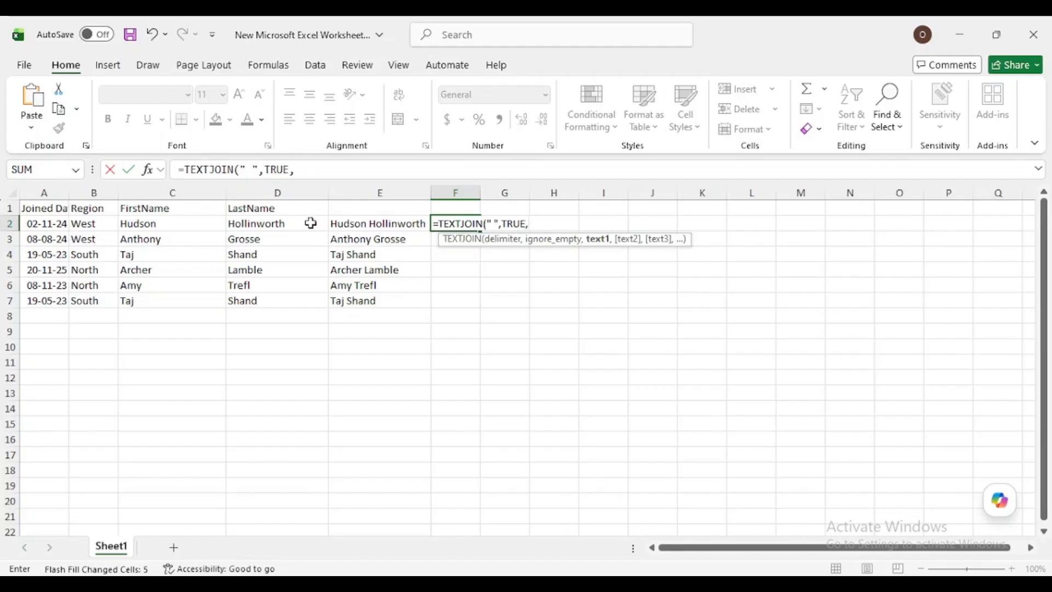
{"action": "left_click", "coordinate": [167, 226]}
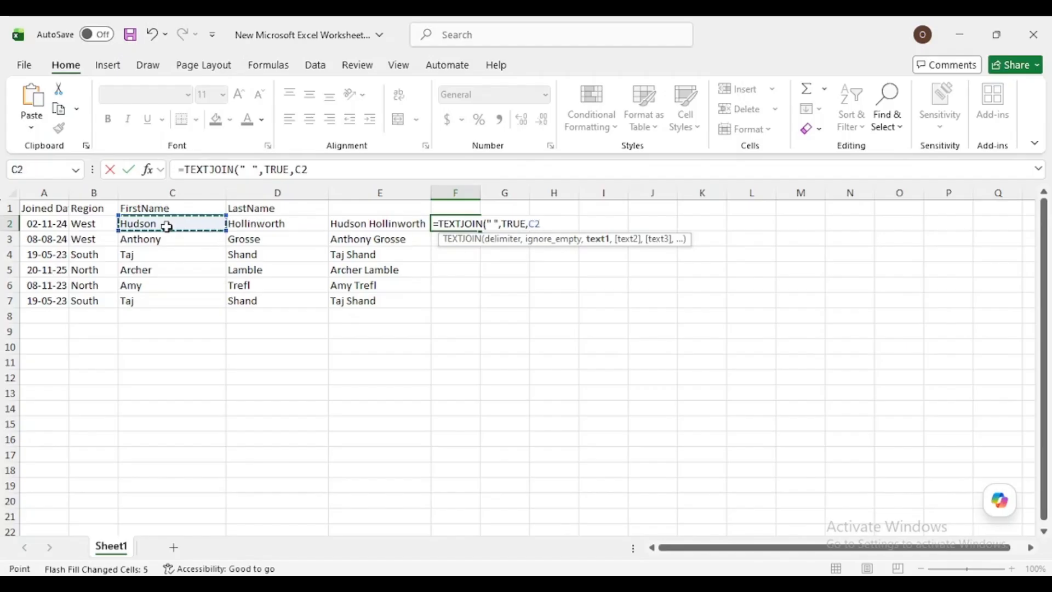
{"action": "type", "text": ","}
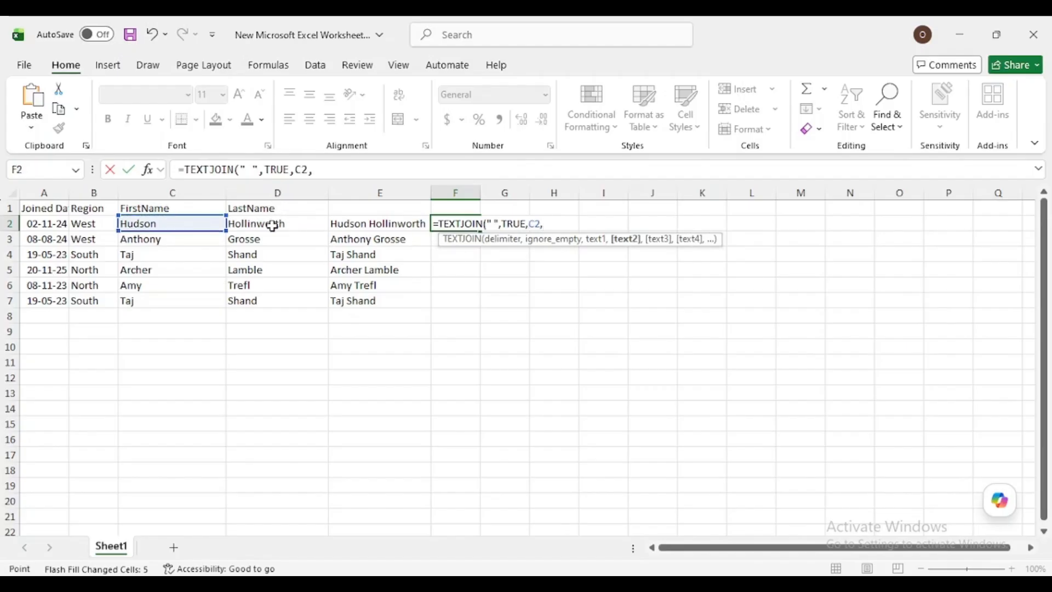
{"action": "left_click", "coordinate": [272, 225]}
{"action": "key", "text": "Return"}
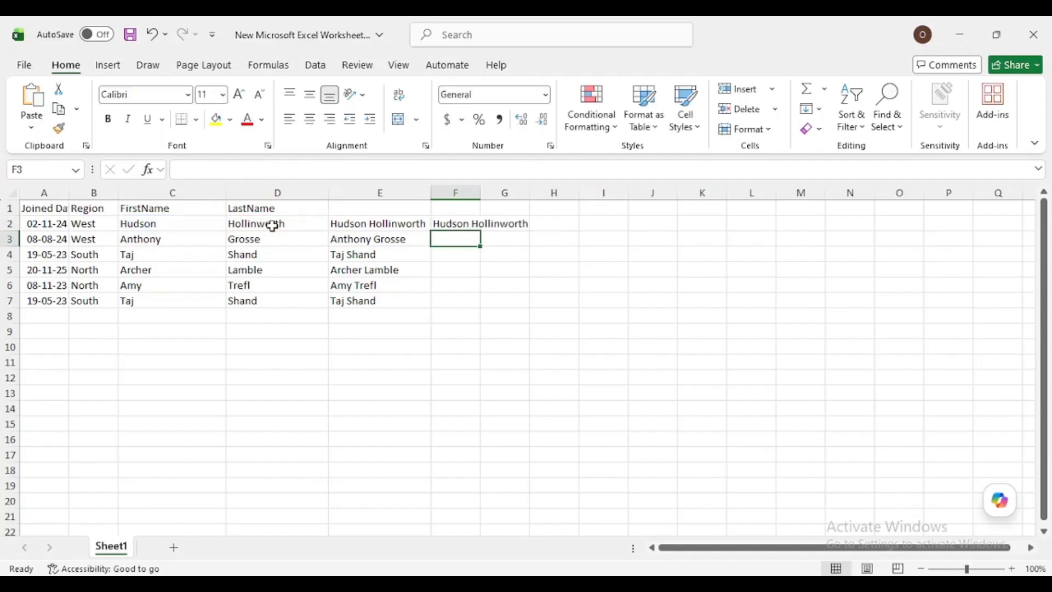
Fill the TEXTJOIN formula from F2 down through F7 and autofit column F to its contents.
{"action": "left_click", "coordinate": [466, 219]}
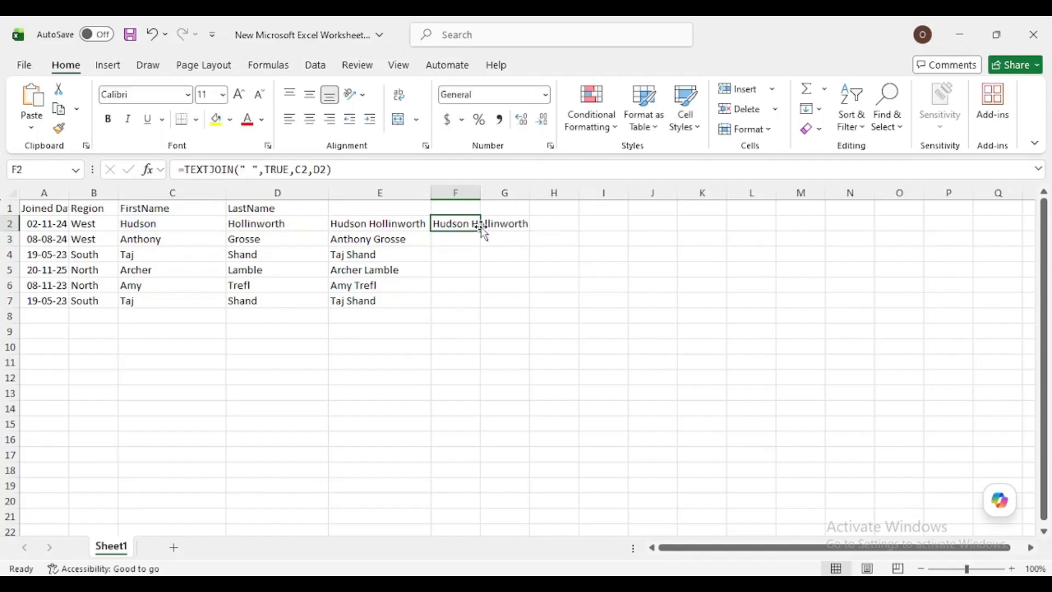
{"action": "left_click_drag", "start_coordinate": [480, 231], "coordinate": [481, 231]}
{"action": "double_click", "coordinate": [480, 231]}
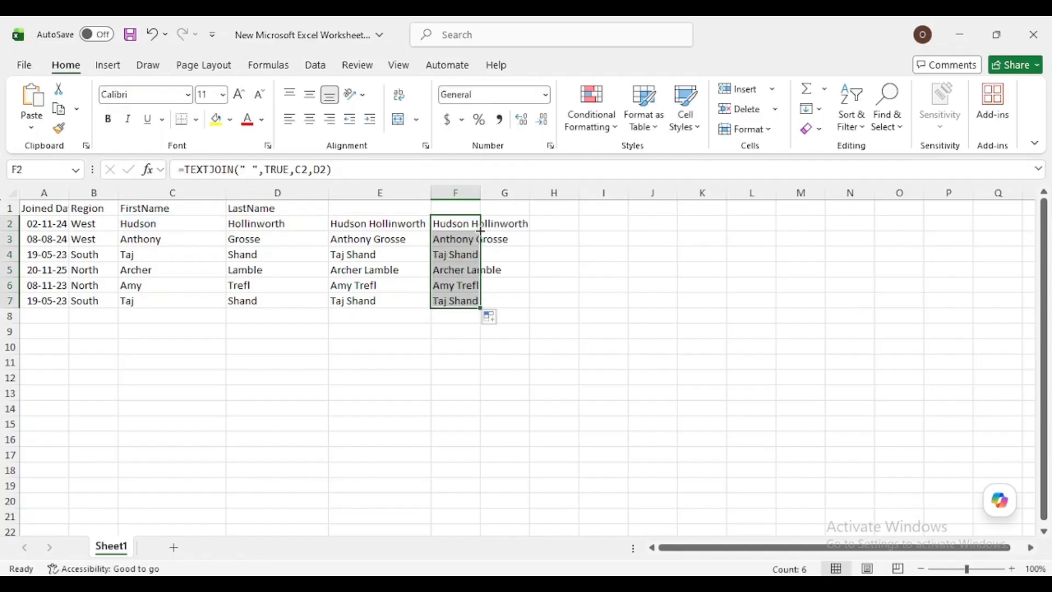
{"action": "double_click", "coordinate": [480, 192]}
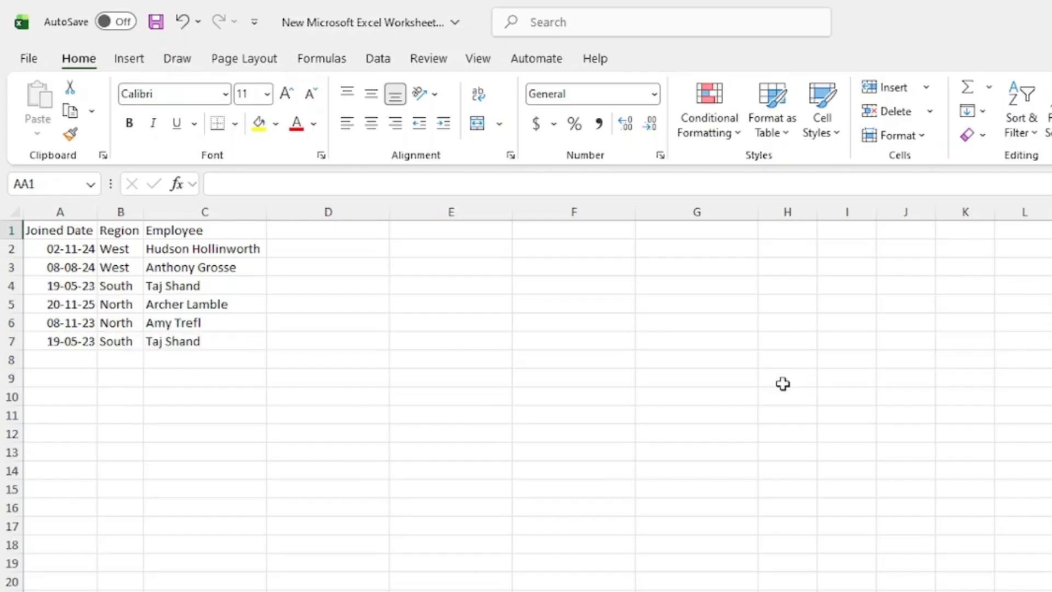
Try a UNIQUE formula in cell E1 to list the distinct rows of the employee table, and undo it.
{"action": "left_click", "coordinate": [450, 230]}
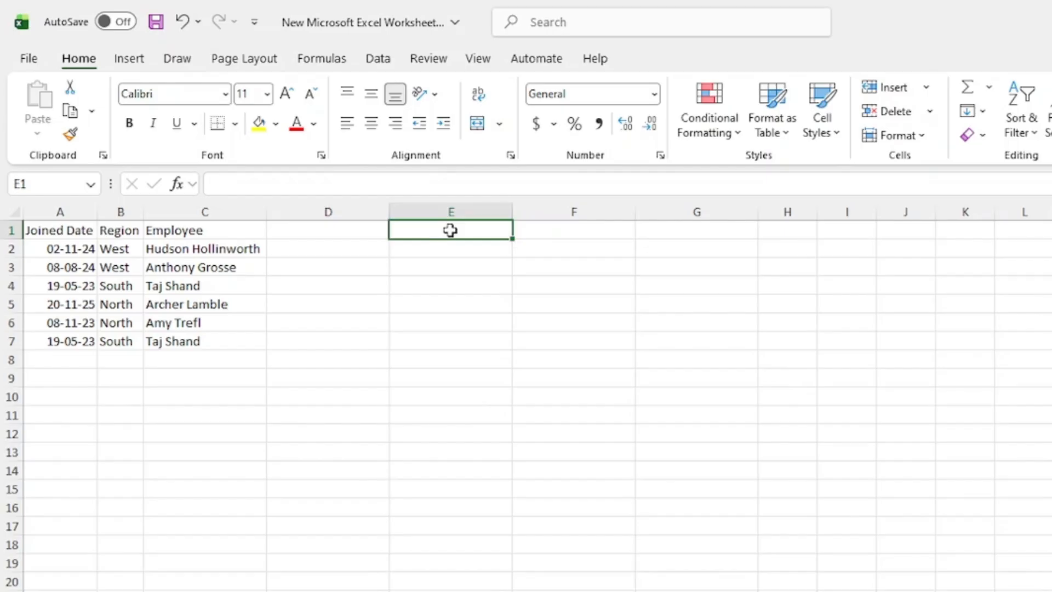
{"action": "type", "text": "=uni"}
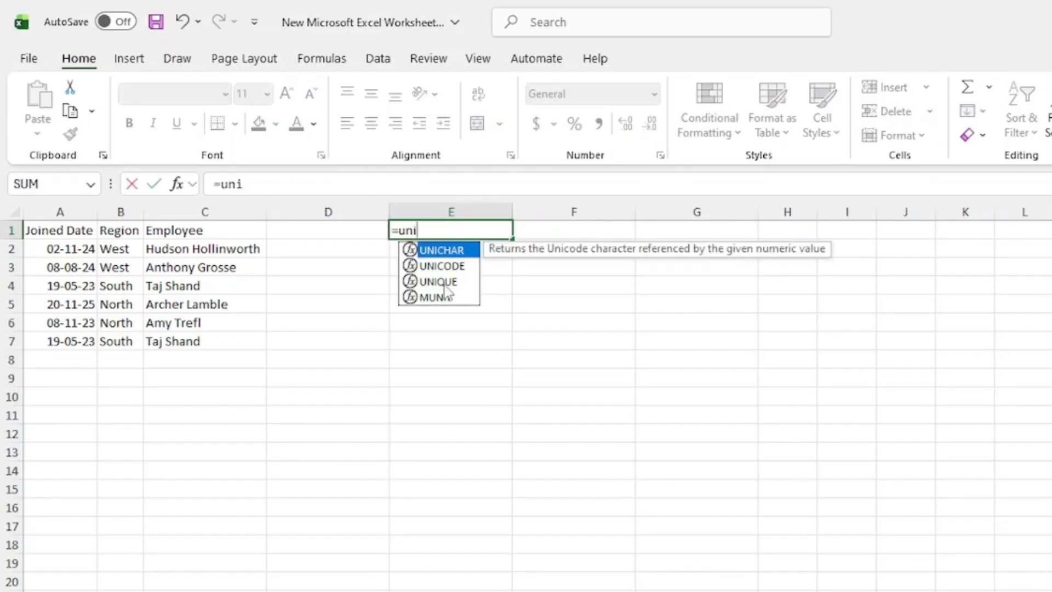
{"action": "double_click", "coordinate": [439, 281]}
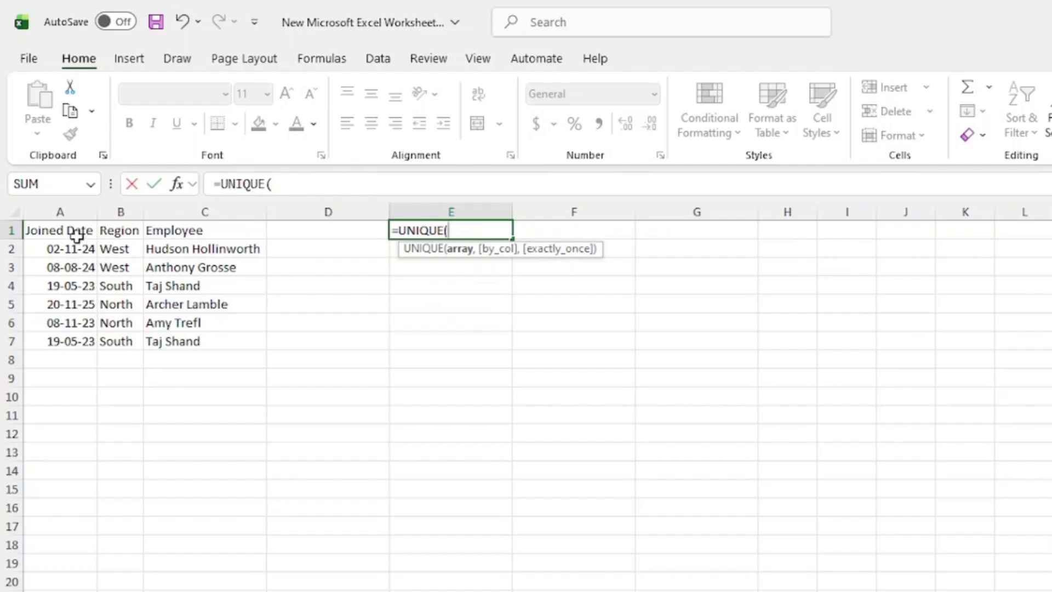
{"action": "mouse_move", "coordinate": [56, 230]}
{"action": "left_mouse_down"}
{"action": "mouse_move", "coordinate": [165, 336]}
{"action": "mouse_move", "coordinate": [52, 231]}
{"action": "left_mouse_up"}
{"action": "key", "text": "Return"}
{"action": "key", "text": "ctrl+z"}
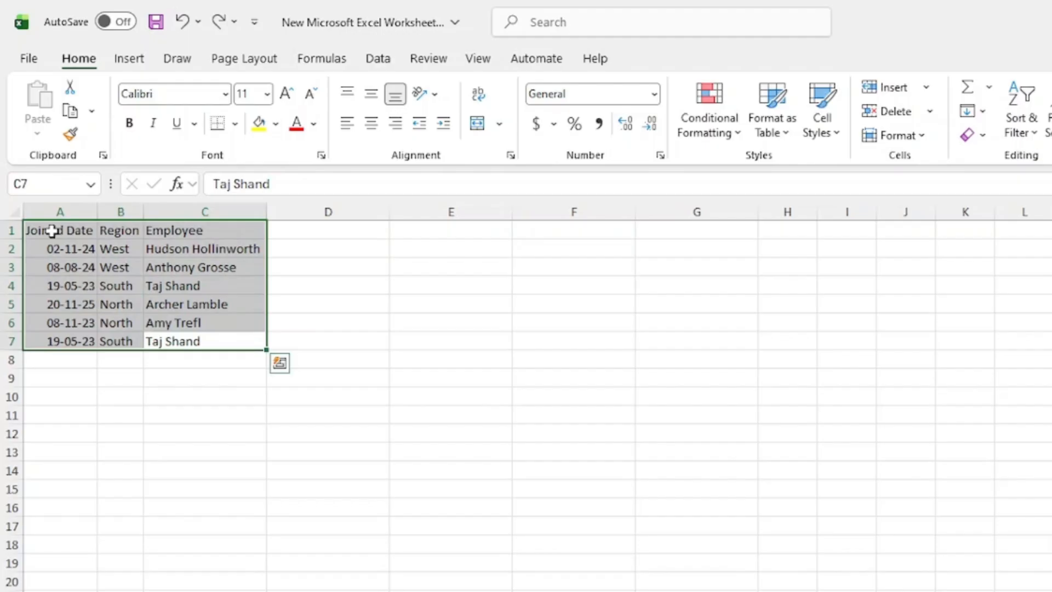
Remove duplicate rows from A1:C7, treating the first row as headers and comparing the Joined Date, Region and Employee columns.
{"action": "left_click", "coordinate": [371, 60]}
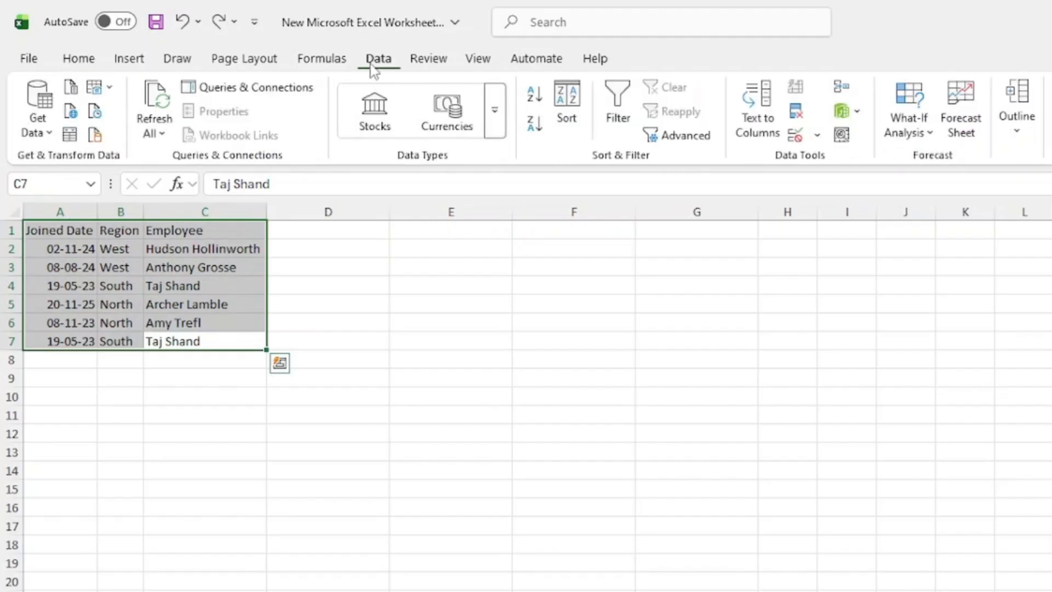
{"action": "left_click", "coordinate": [797, 113]}
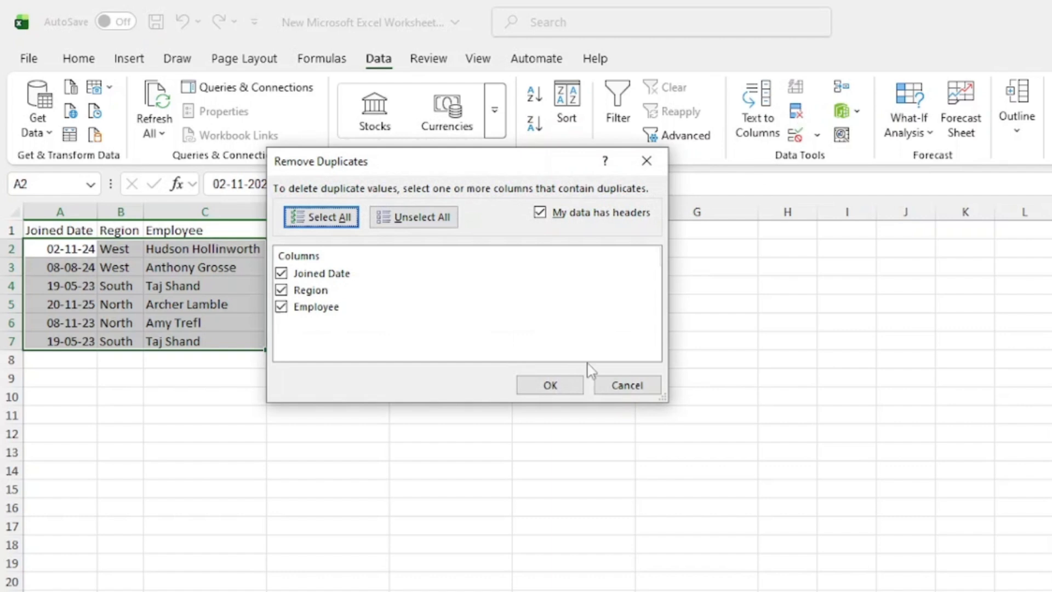
{"action": "left_click", "coordinate": [550, 386]}
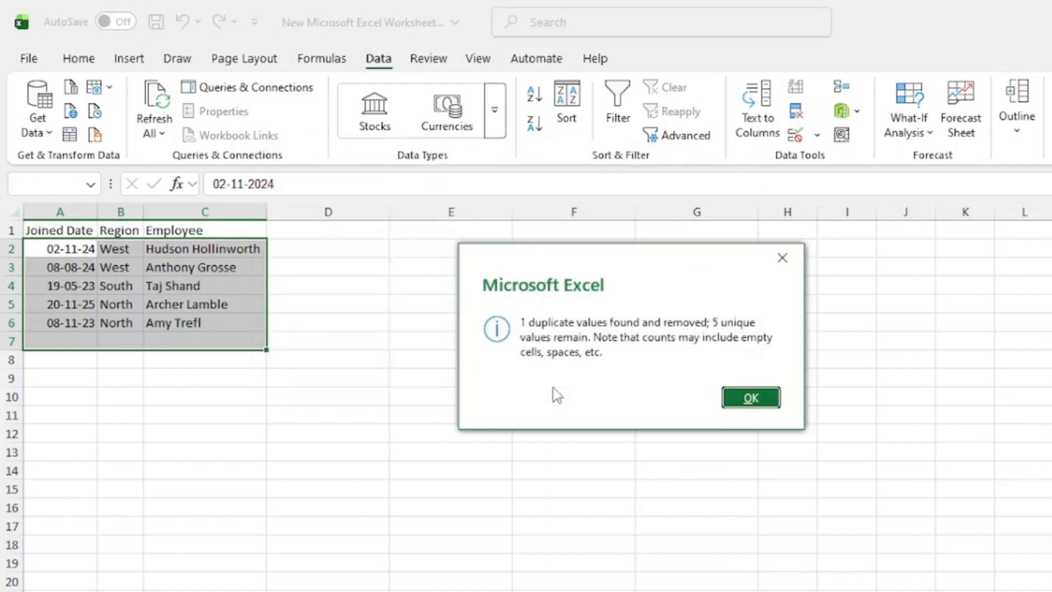
{"action": "left_click", "coordinate": [728, 402]}
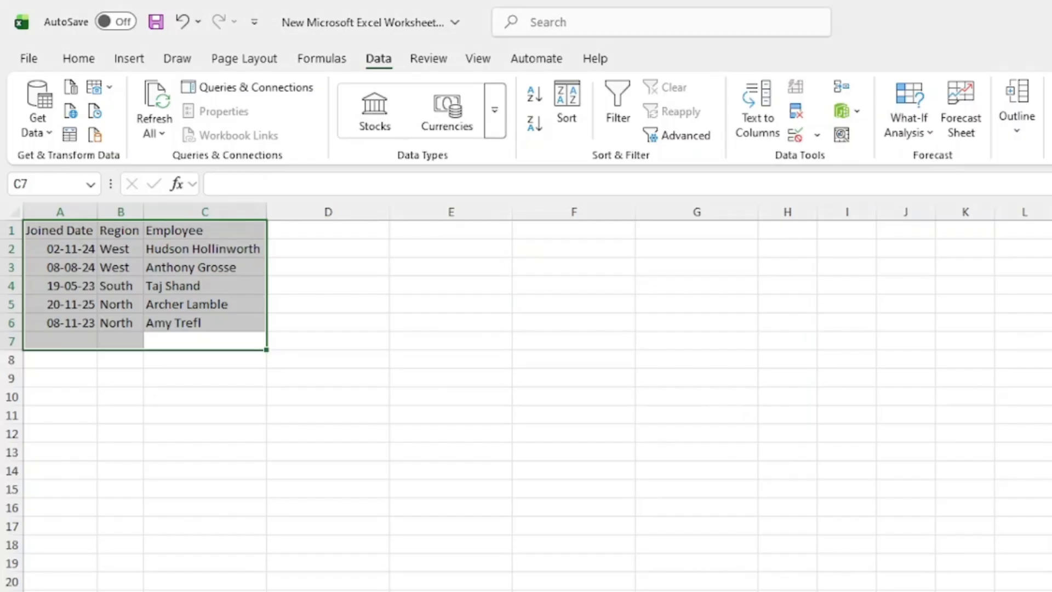